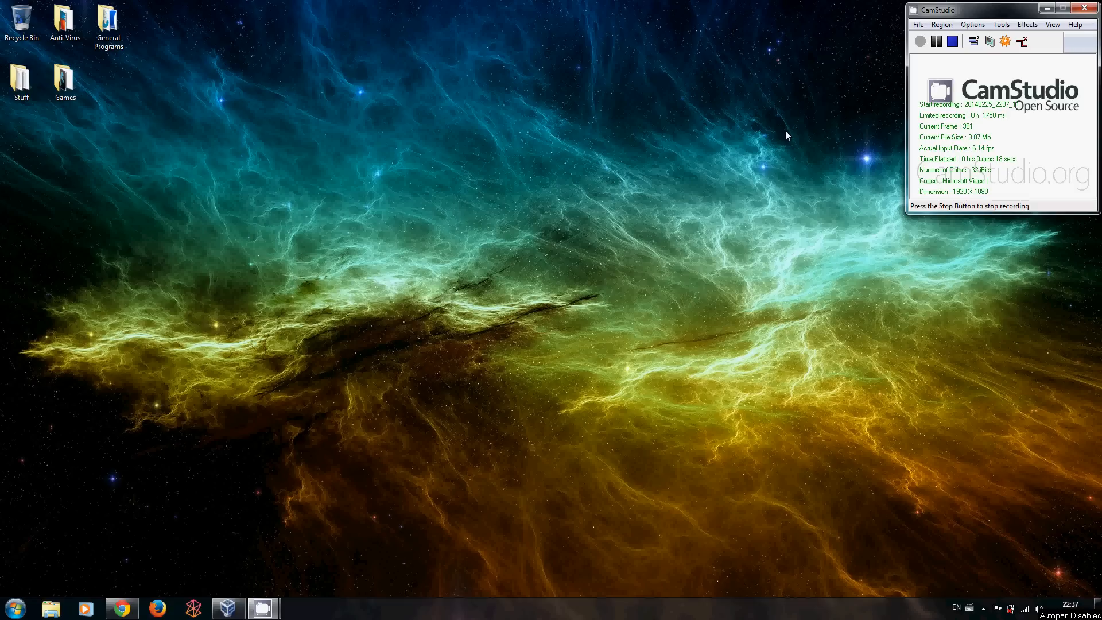
Switch to Chrome and search the web for "windows server 2008 r2 requirements".
left_click(121, 609)
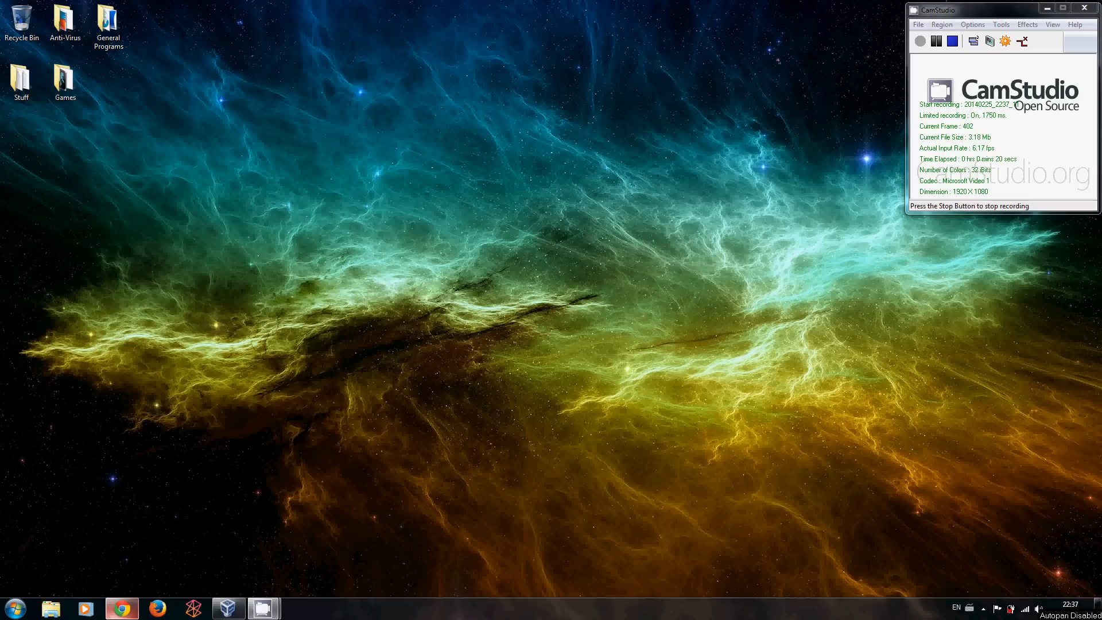
left_click(403, 229)
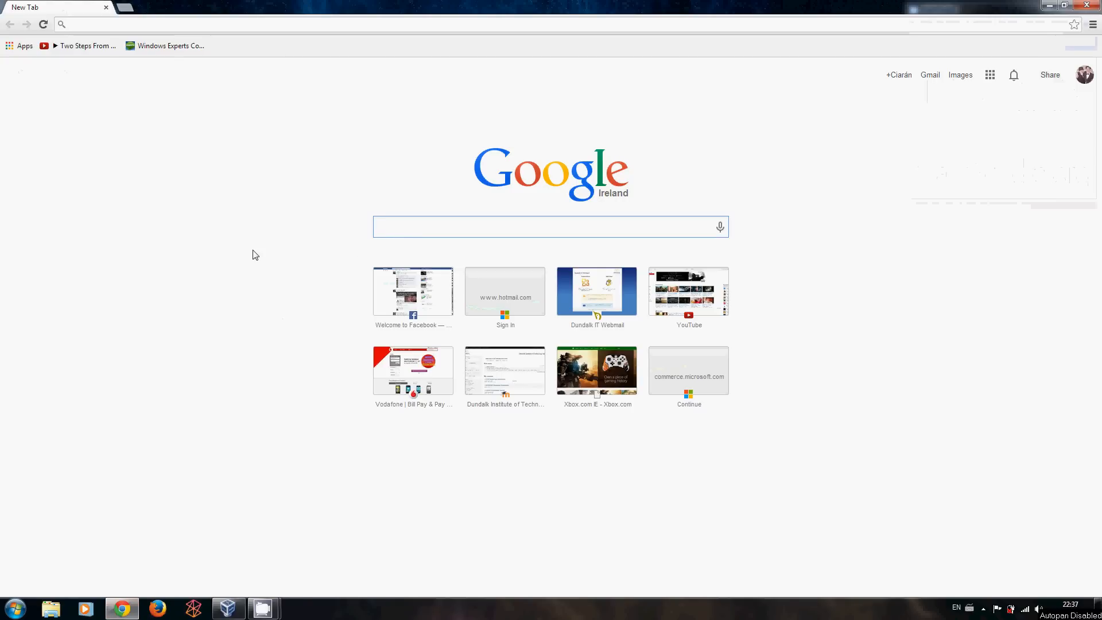
type("windows ser")
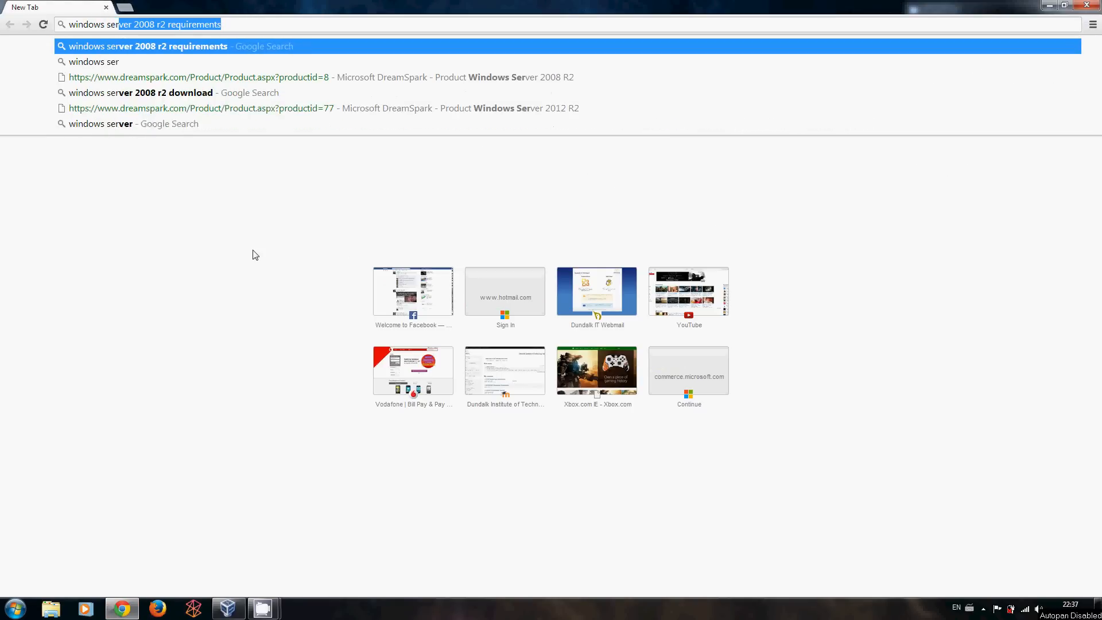
type("ver 2008 ")
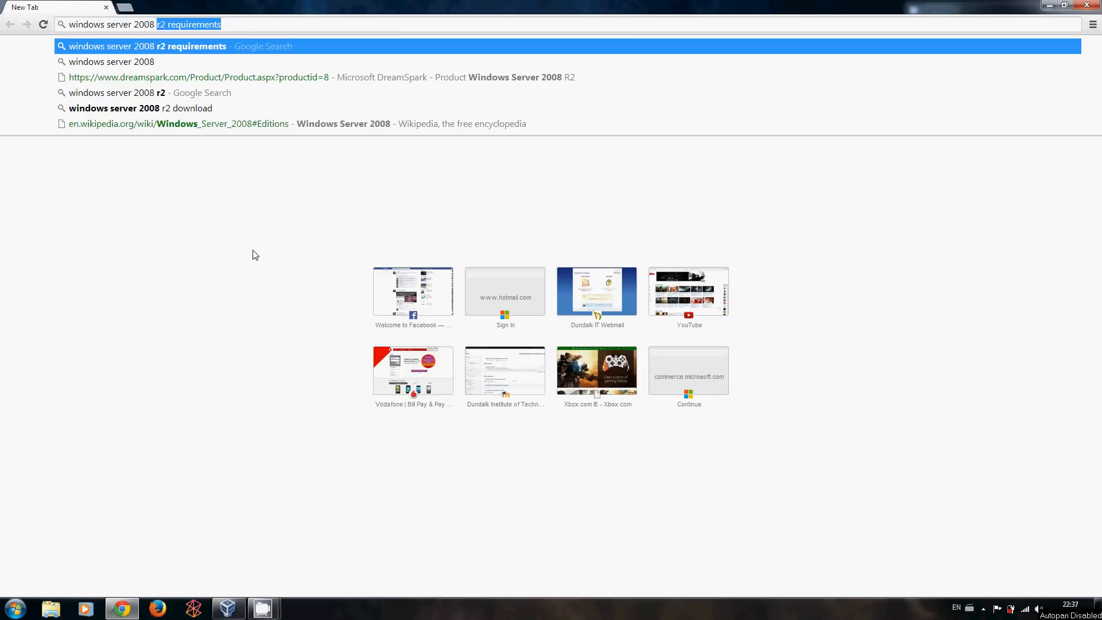
type("r2 spec")
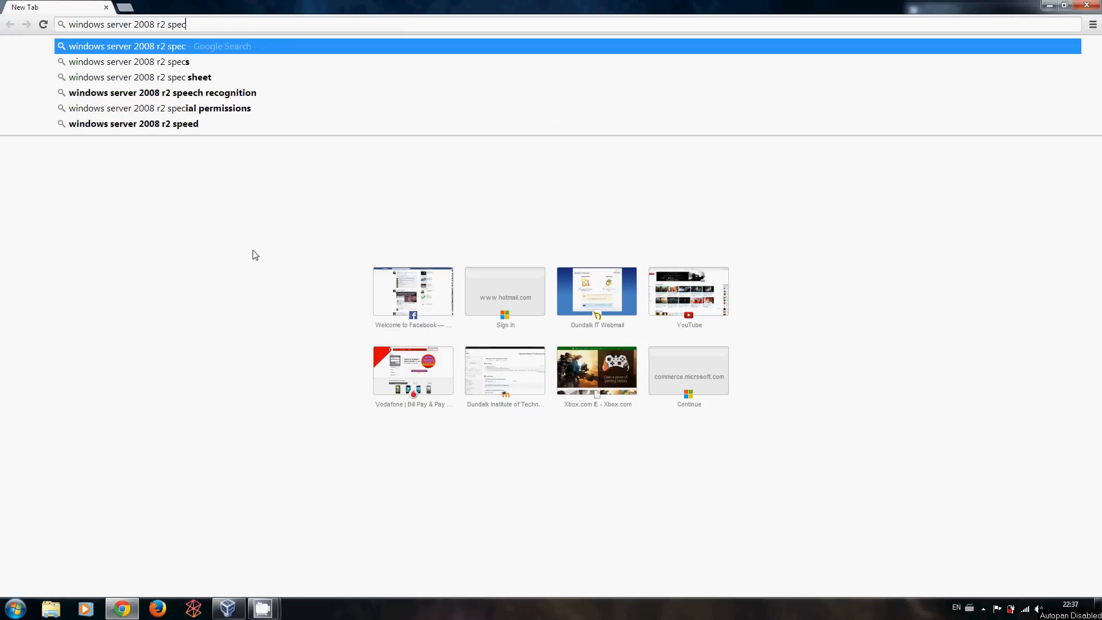
key("BackSpace")
key("BackSpace")
key("BackSpace")
key("BackSpace")
key("BackSpace")
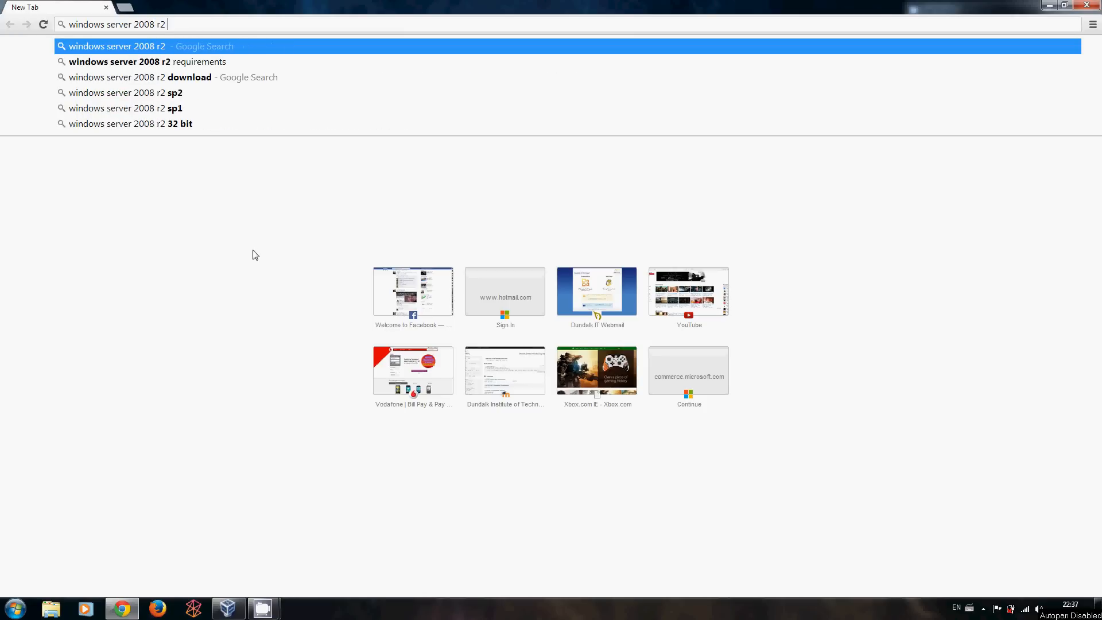
type("requirements")
key("Return")
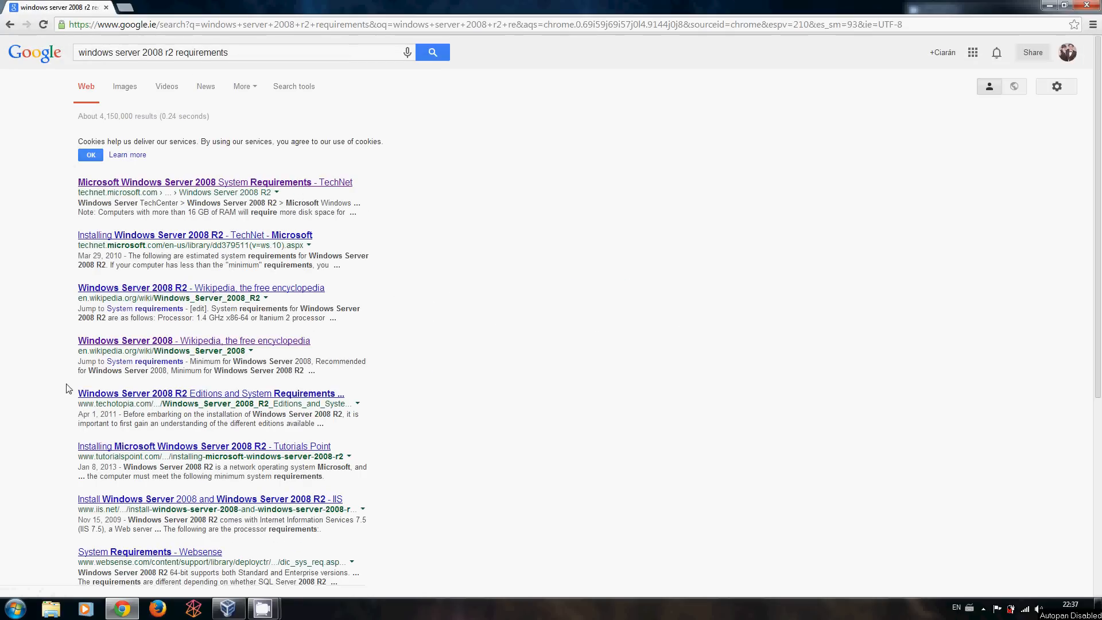
Open the Wikipedia article on Windows Server 2008 from the results and examine its system requirements table.
left_click(115, 344)
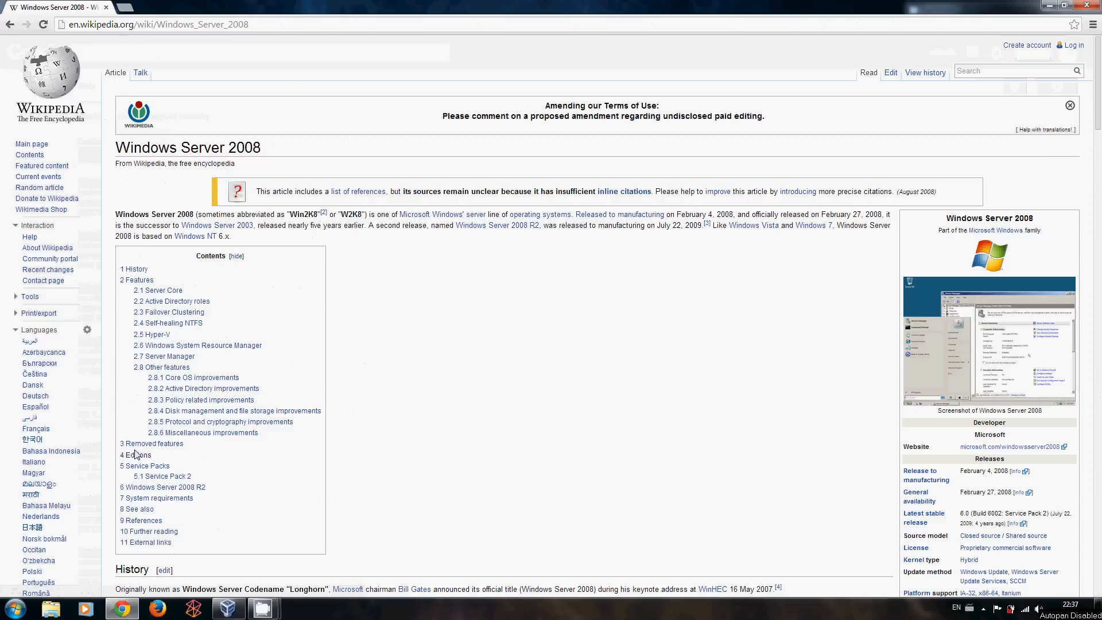
left_click(136, 455)
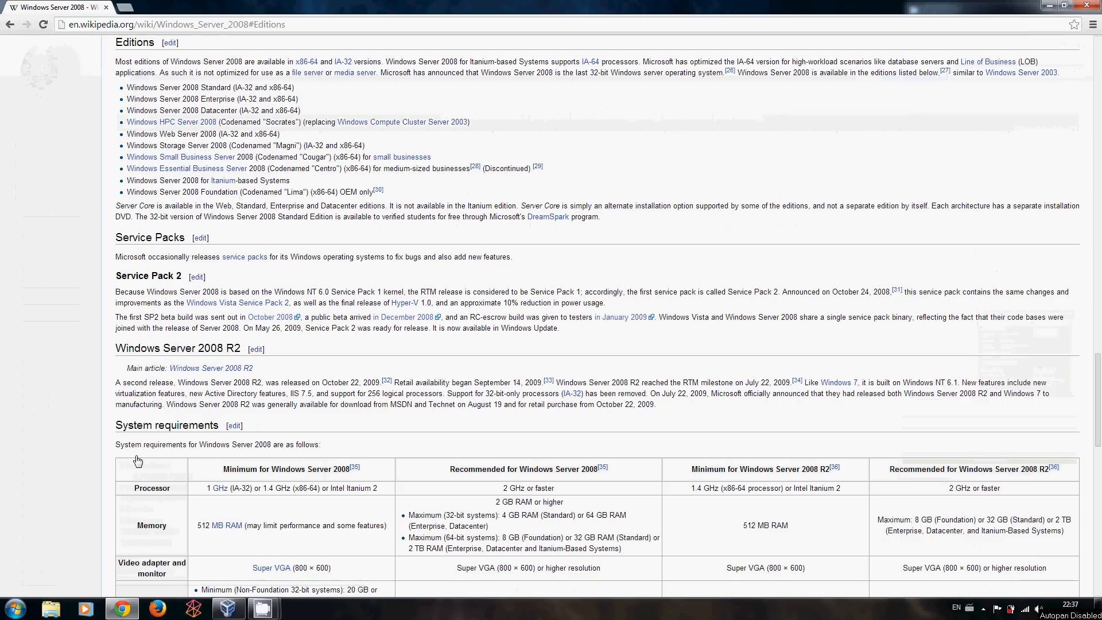
scroll(41, 451, "down", 3)
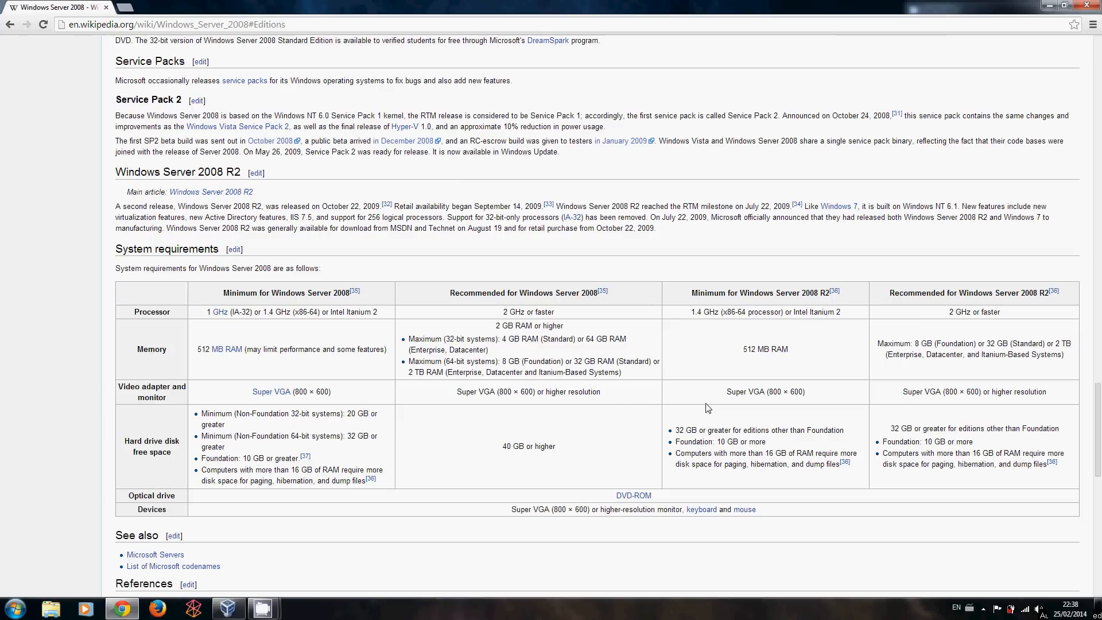
Check the host computer's processor, memory and system type in its system properties, and close that window and the browser.
left_click(13, 612)
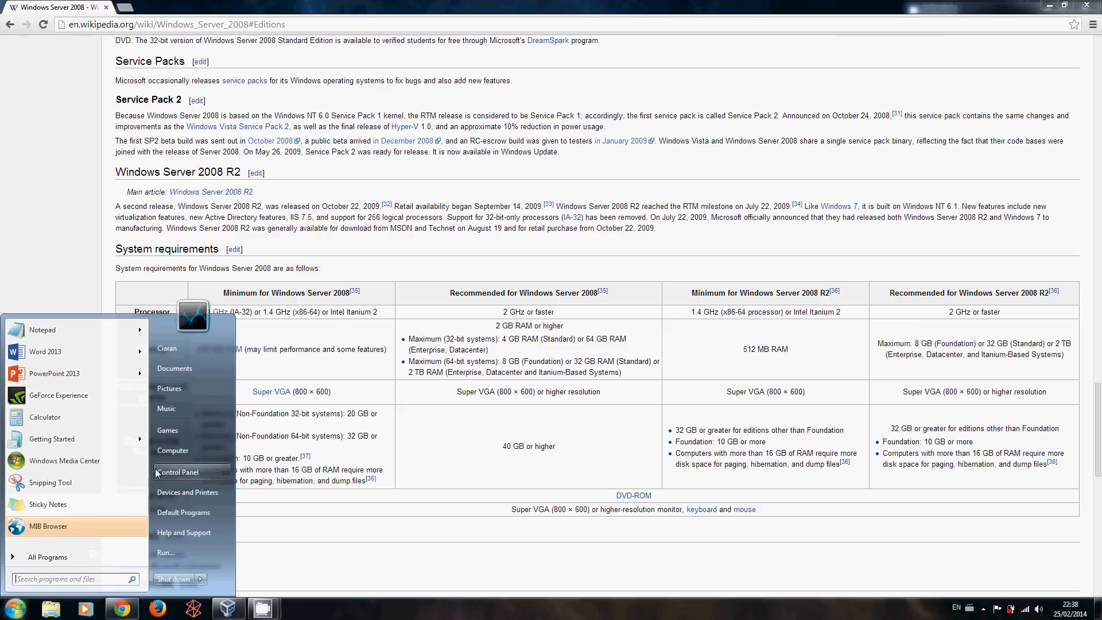
right_click(176, 453)
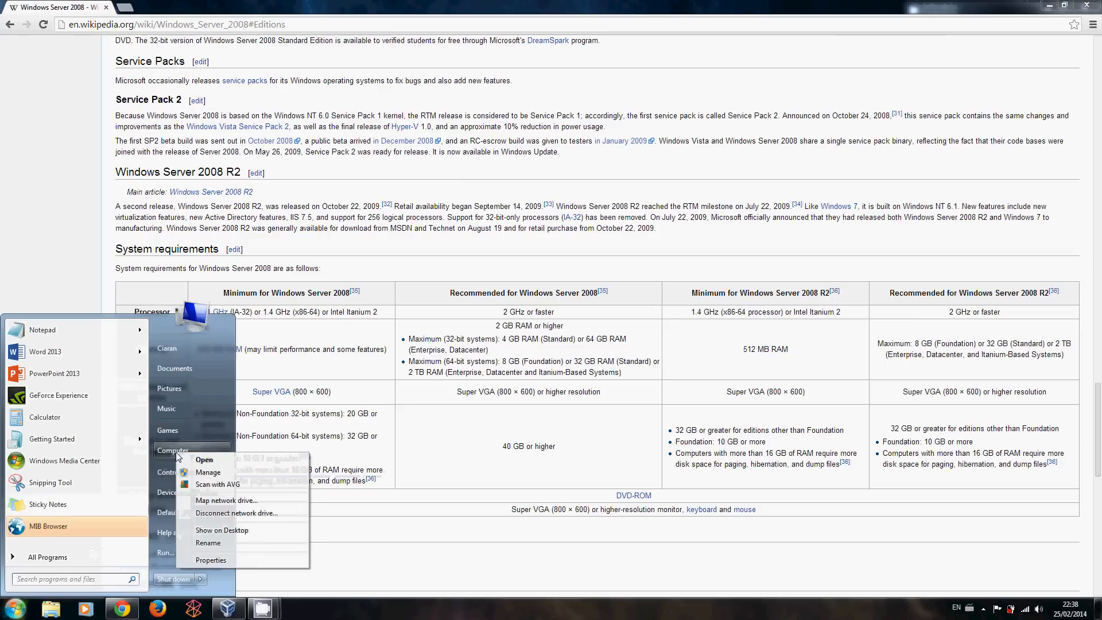
left_click(212, 560)
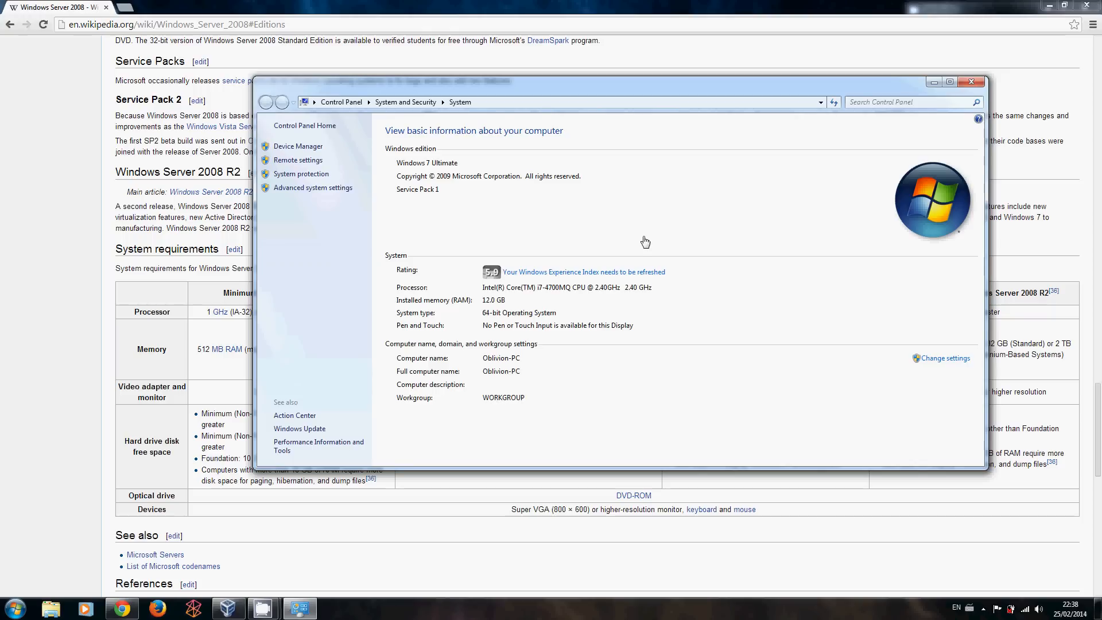
left_click(972, 82)
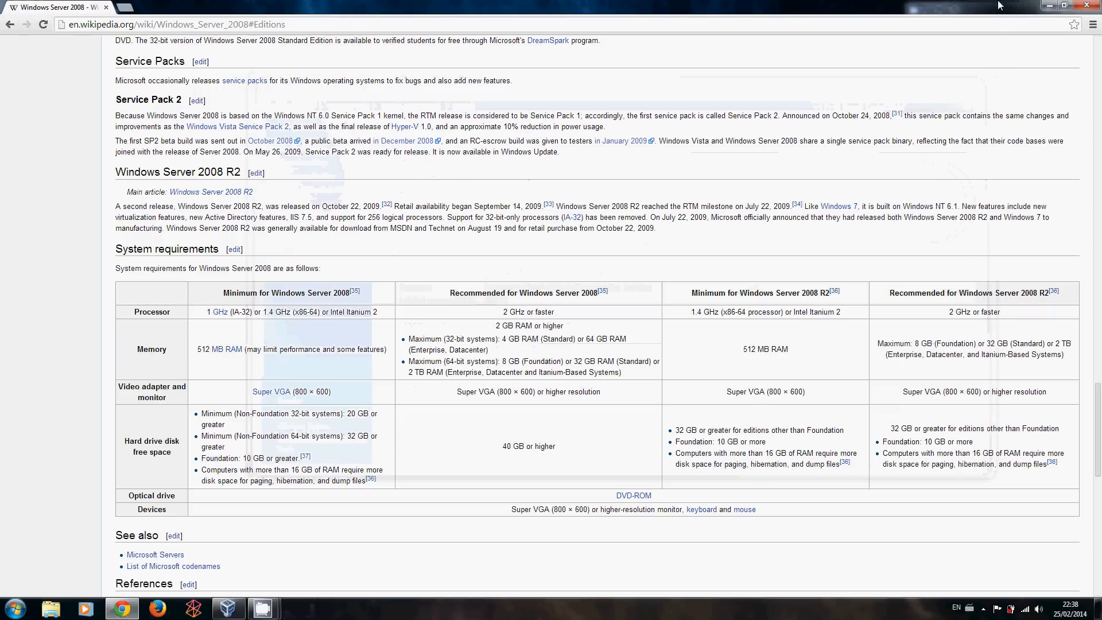
left_click(1093, 6)
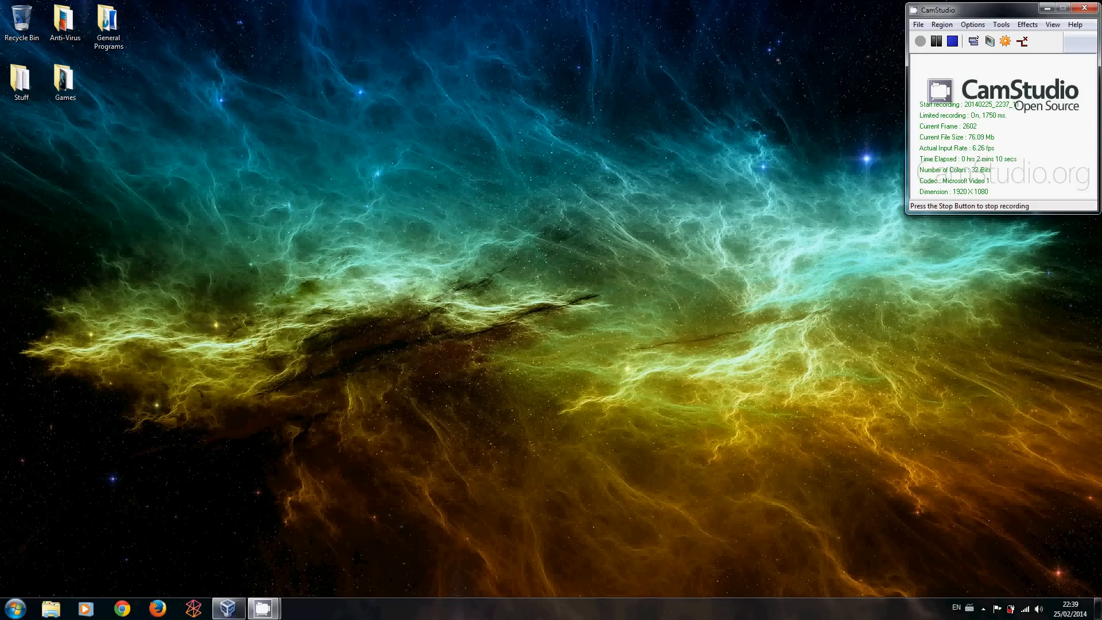
Switch to VirtualBox and begin a new virtual machine named "Windows Server '08 R2" with version Other Windows (64-bit).
left_click(228, 610)
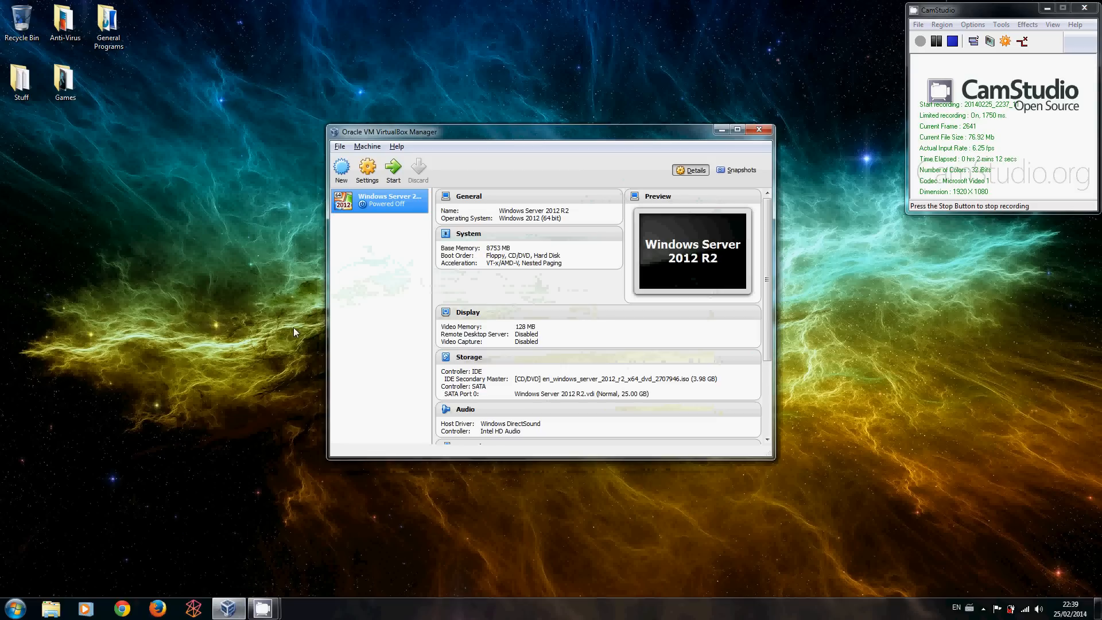
left_click(343, 170)
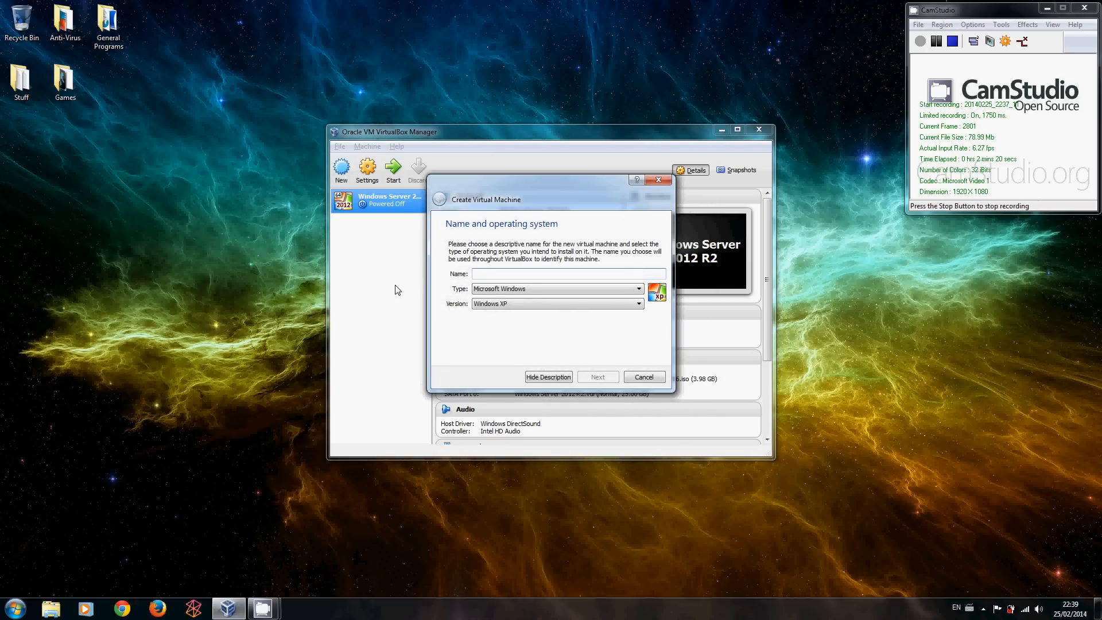
type("Windows Server ")
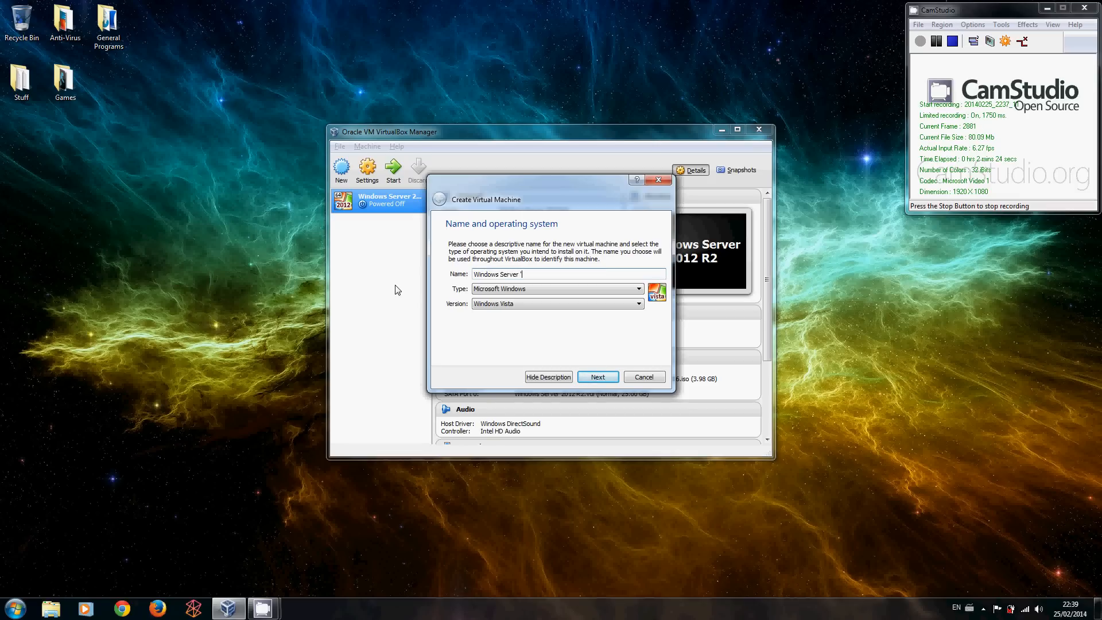
type("'08 R2")
left_click(639, 307)
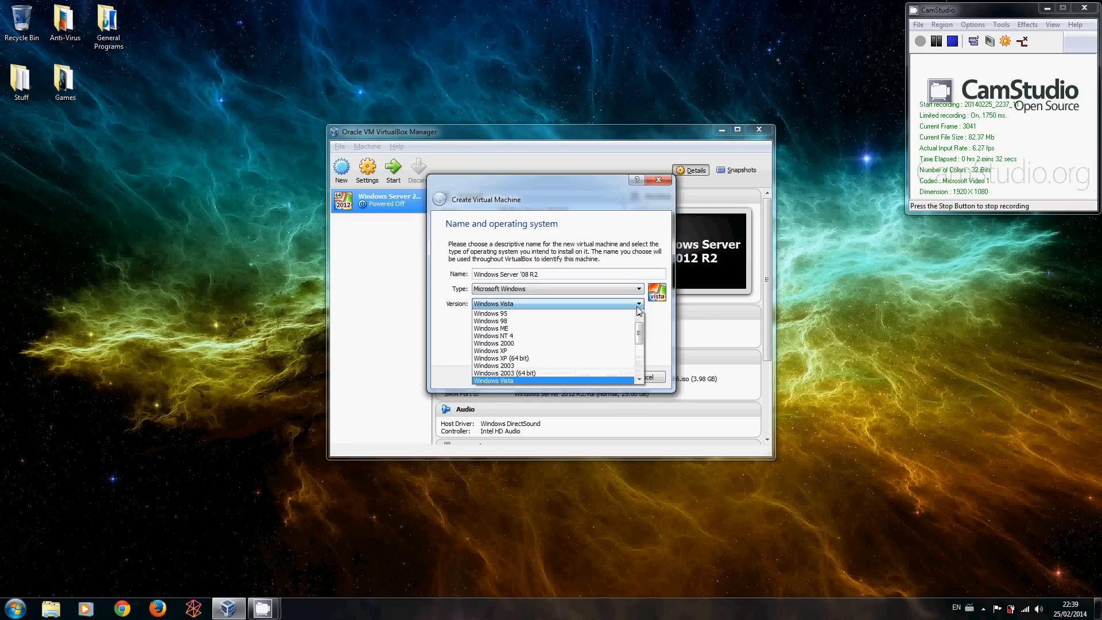
left_click_drag(639, 335, 645, 376)
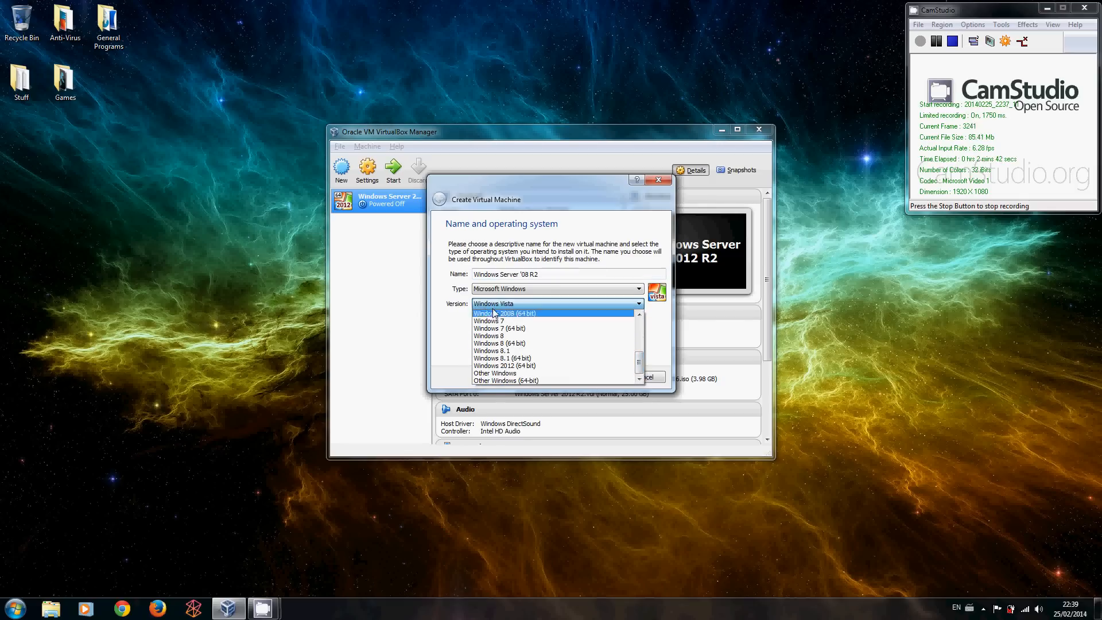
left_click(519, 381)
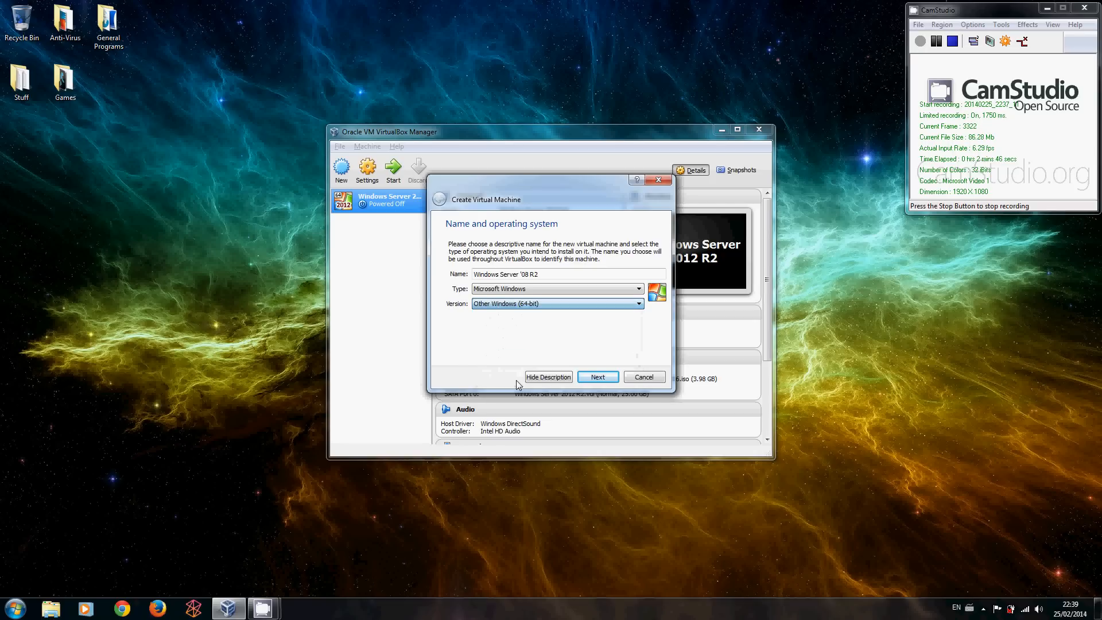
left_click(606, 380)
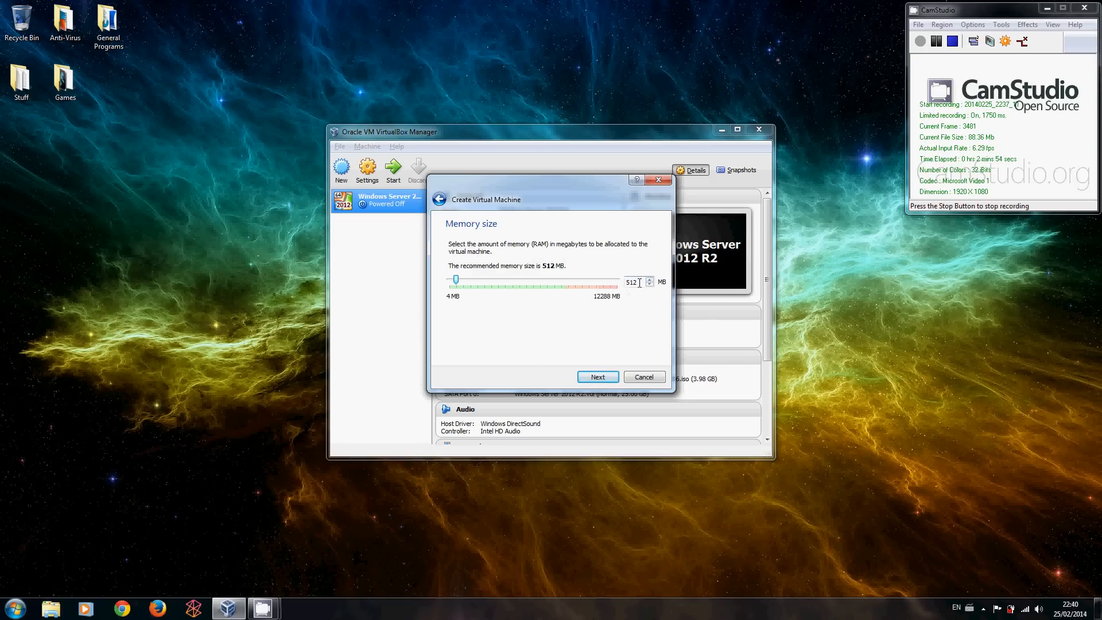
Allocate 6144 MB of memory to the new virtual machine.
left_click_drag(640, 283, 625, 283)
type("6144")
left_click(591, 379)
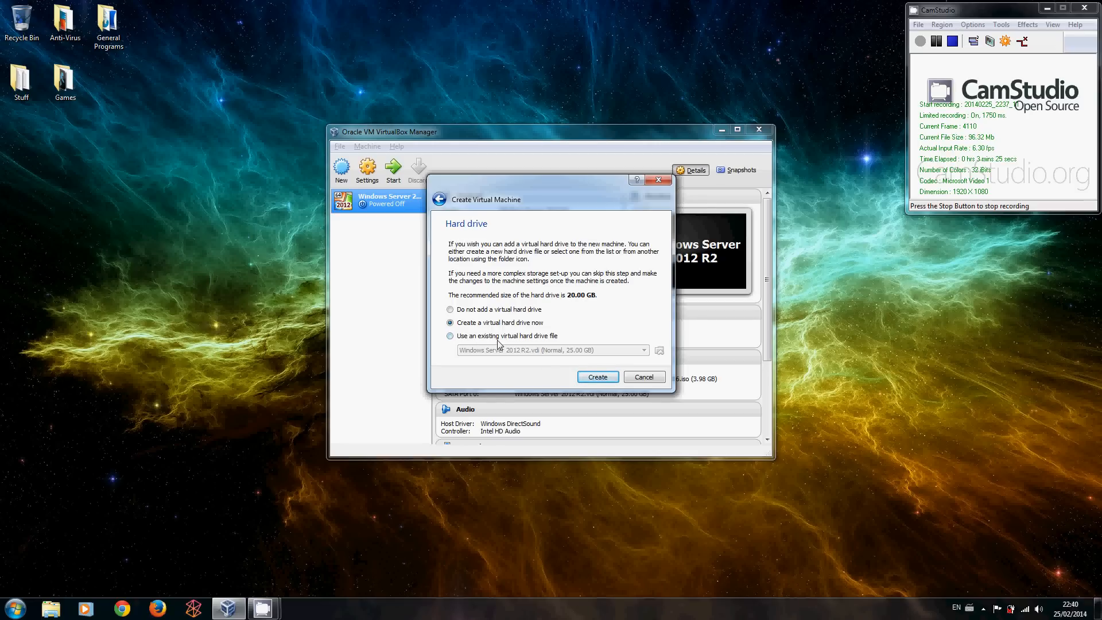
Create a fixed-size 20 GB VDI virtual hard drive for the new machine, keeping the suggested file name.
left_click(598, 377)
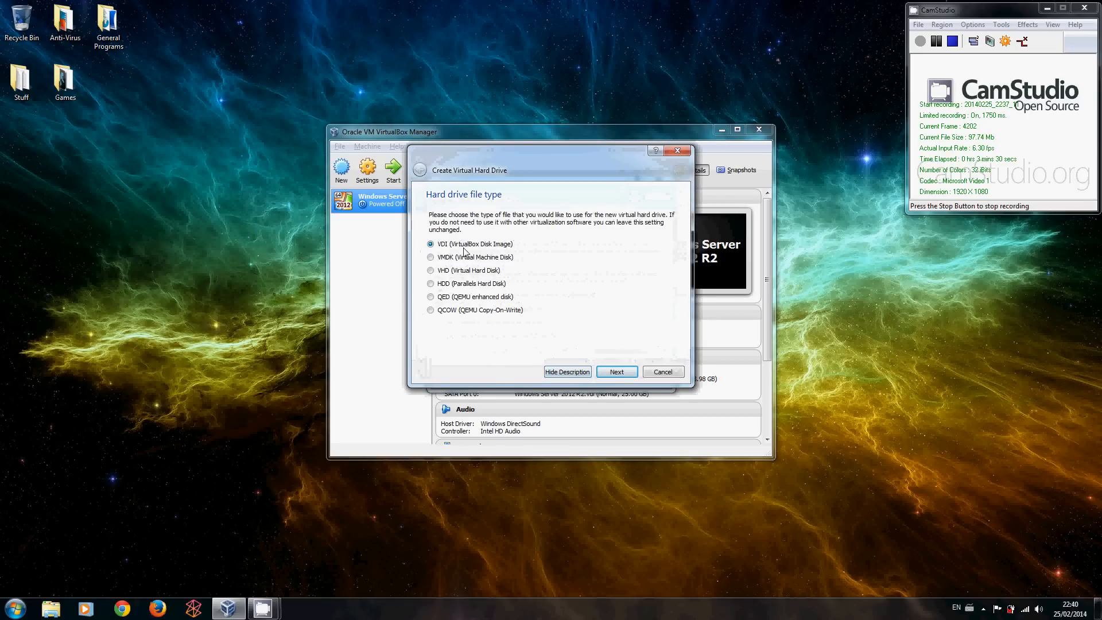
left_click(616, 373)
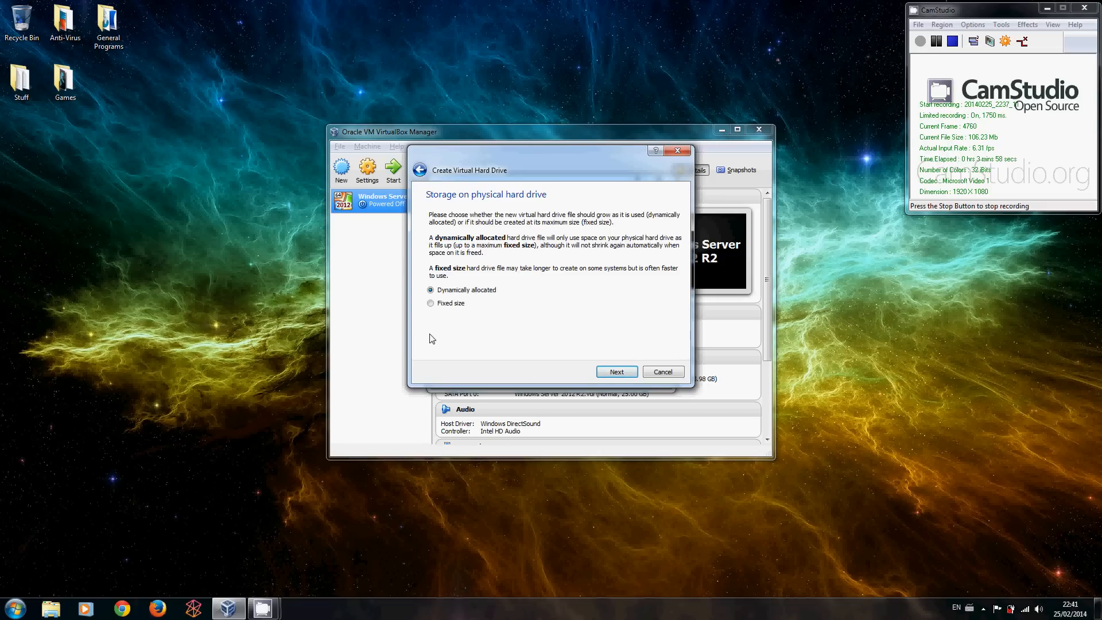
left_click(431, 304)
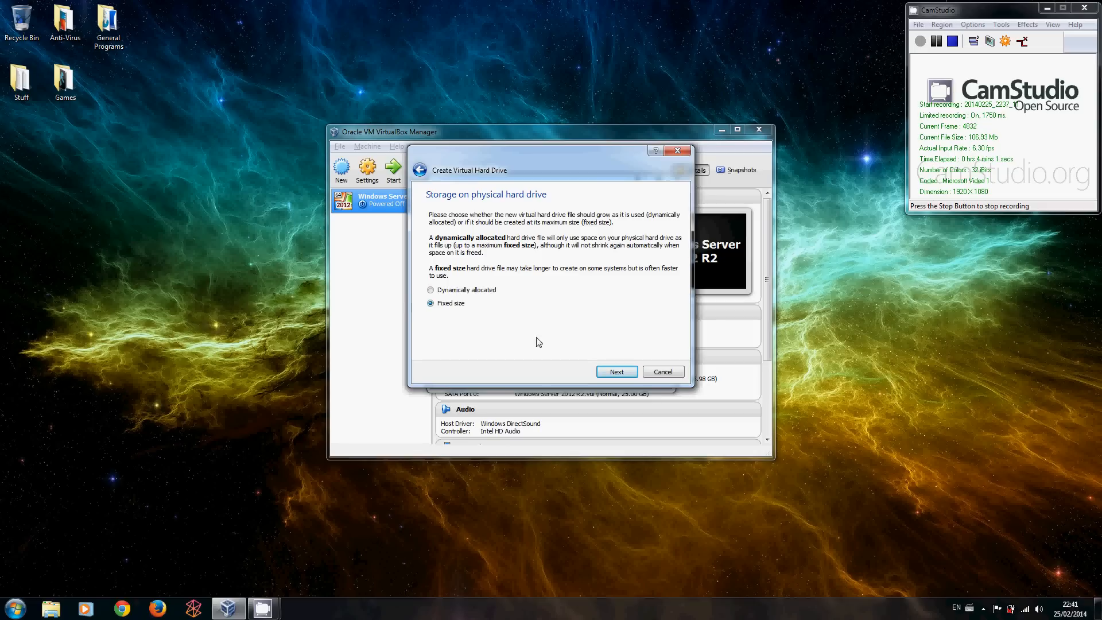
left_click(610, 375)
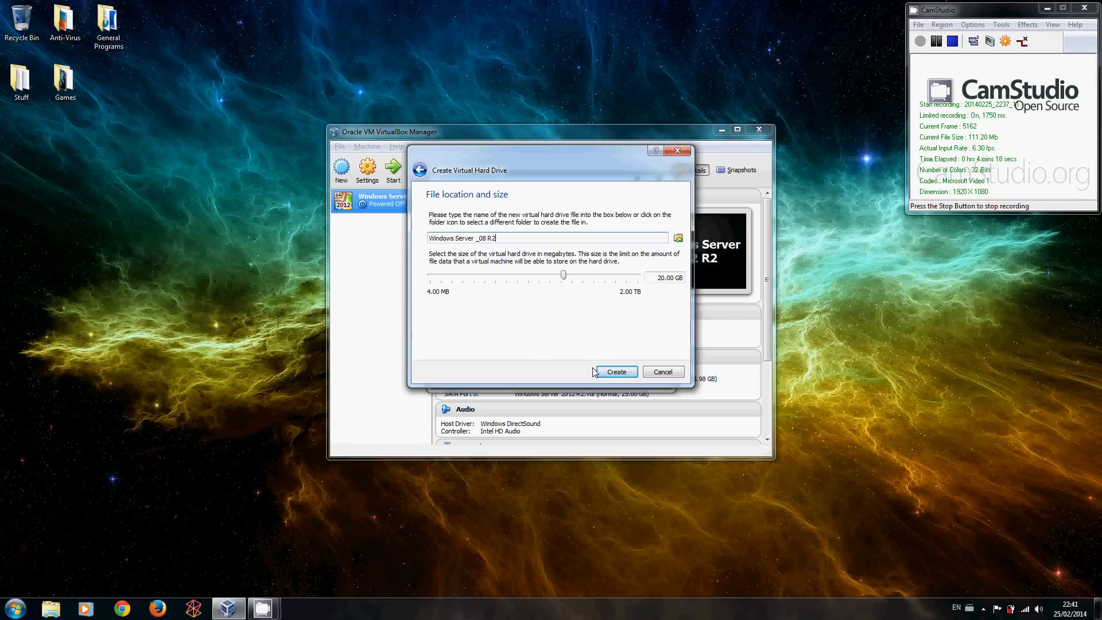
left_click(613, 377)
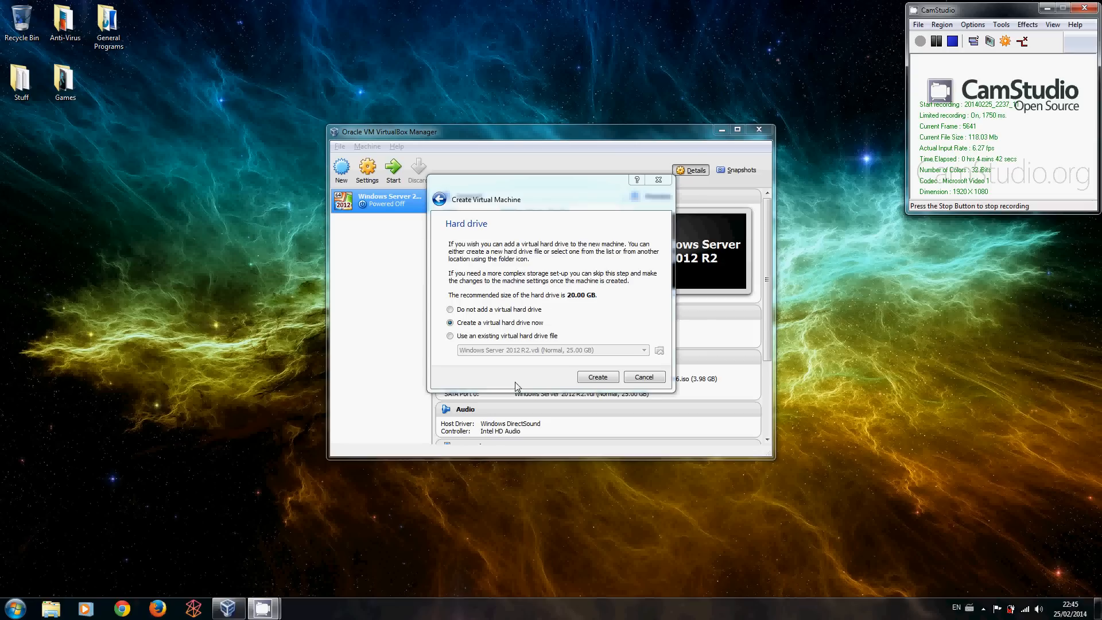
Finish creating the virtual machine and launch Windows Server '08 R2.
left_click(600, 379)
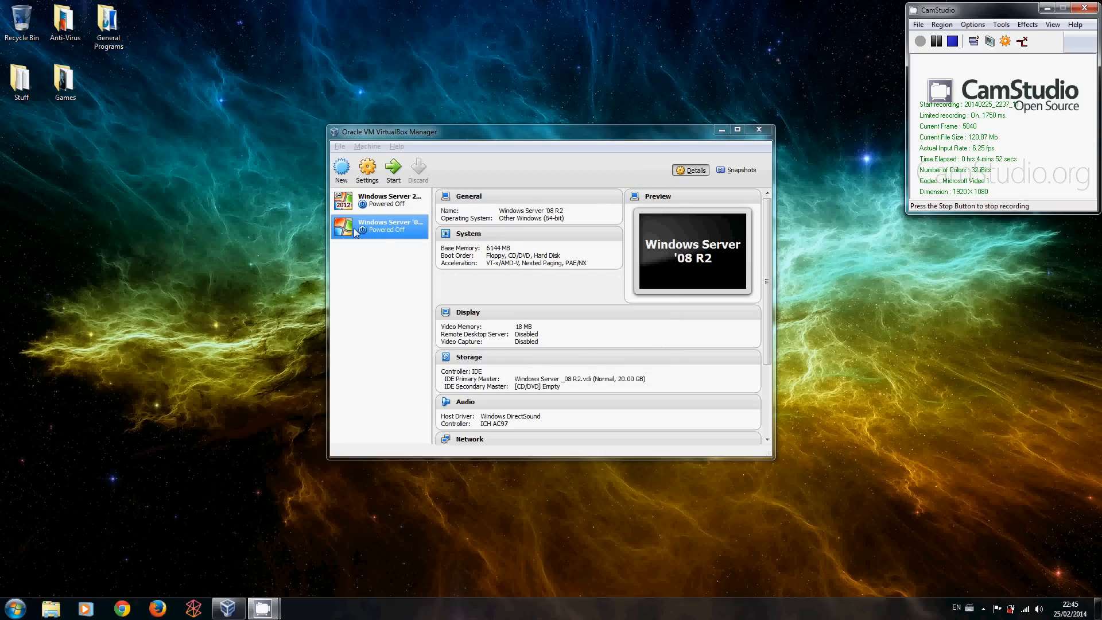
left_click(387, 232)
double_click(387, 231)
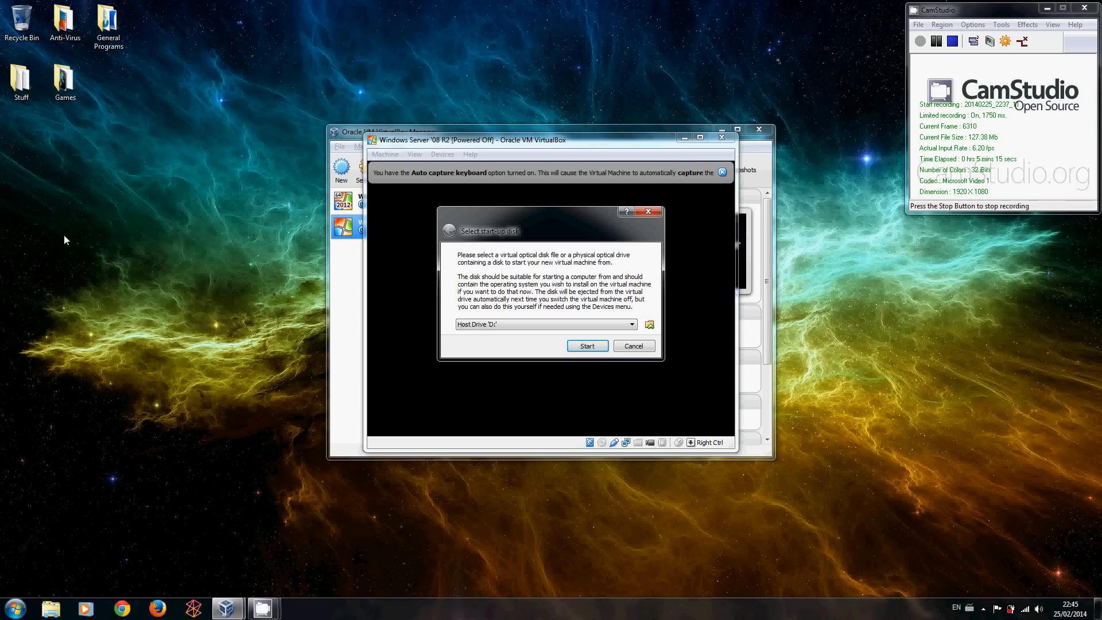
Open the Windows Server 2008 R2 Standard, Enterprise, Datacenter, and Web (x64) folder in Downloads to view the installation files.
left_click(52, 607)
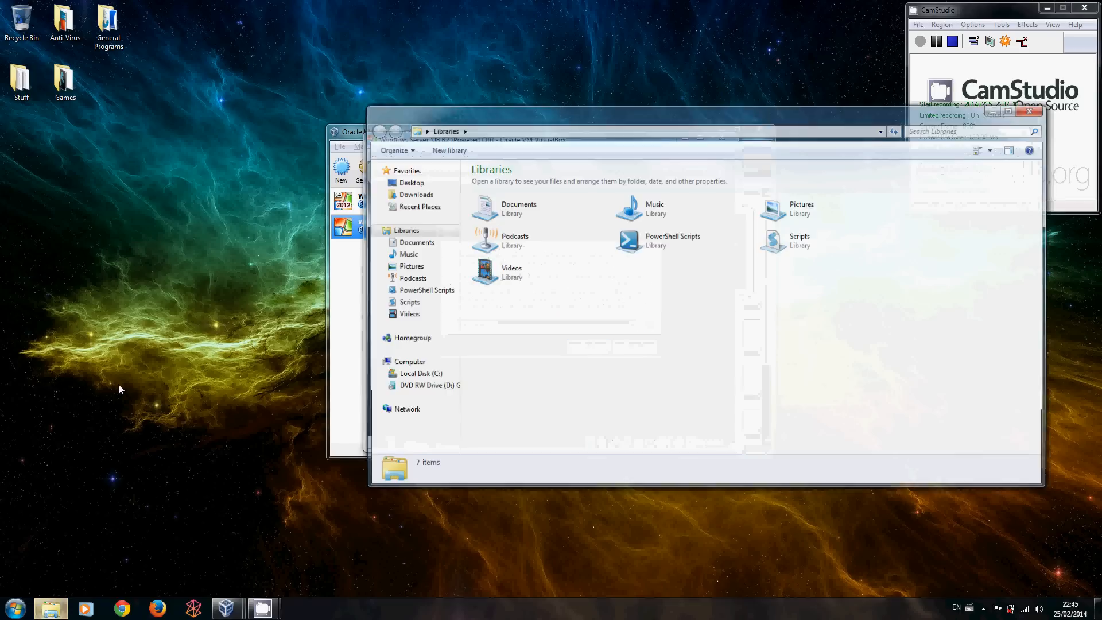
left_click(413, 195)
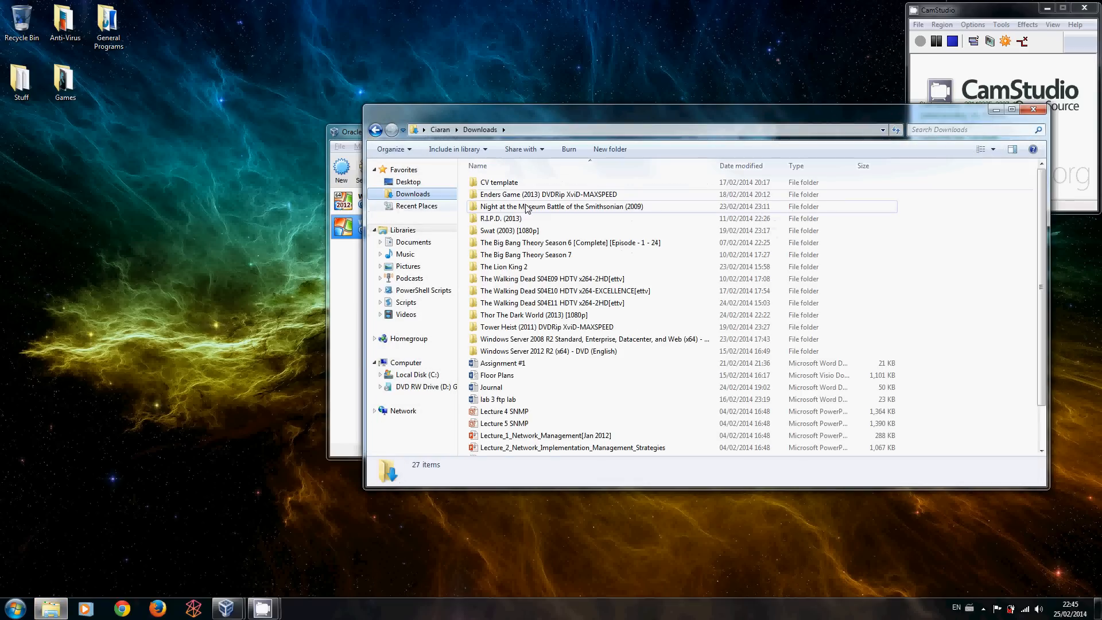
double_click(589, 339)
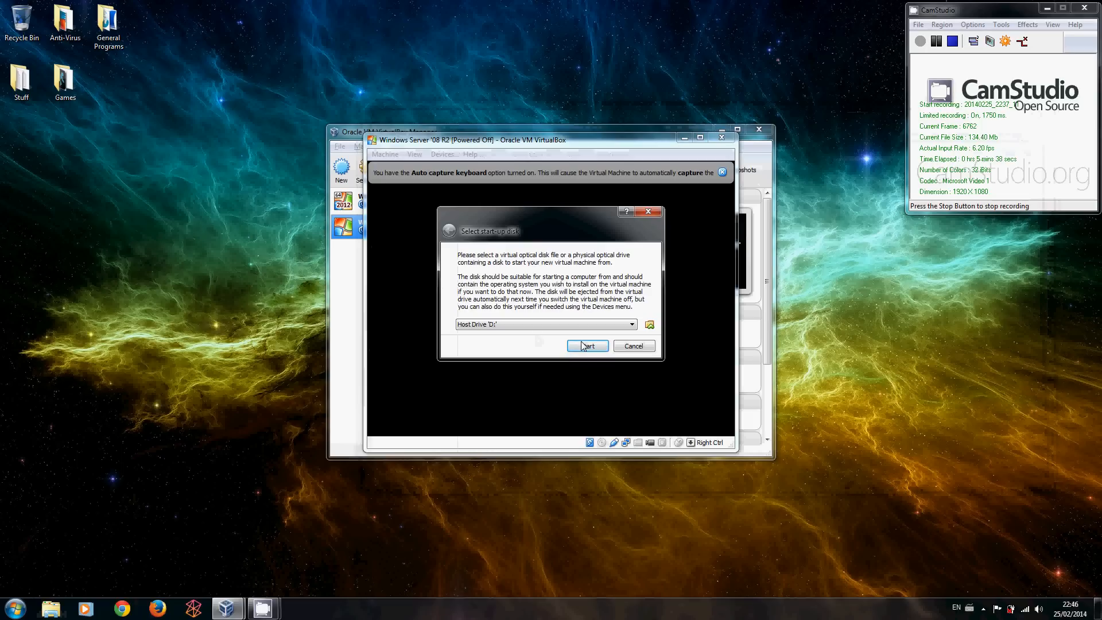
Start the virtual machine with Host Drive 'D:' as start-up disk and choose CD-ROM as its boot device.
left_click(586, 346)
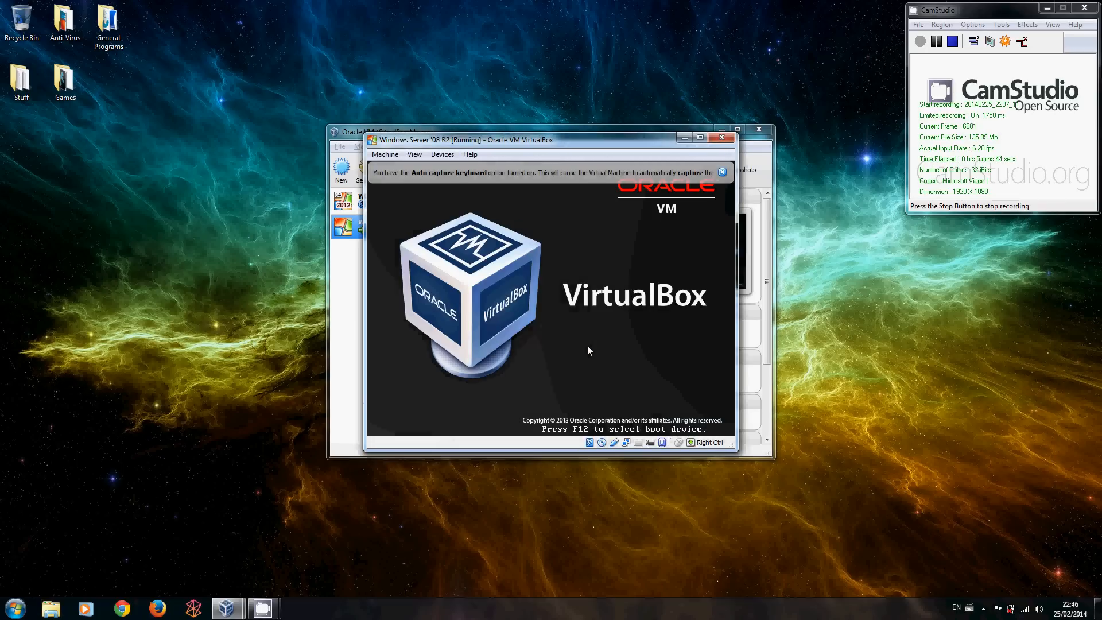
key("F12")
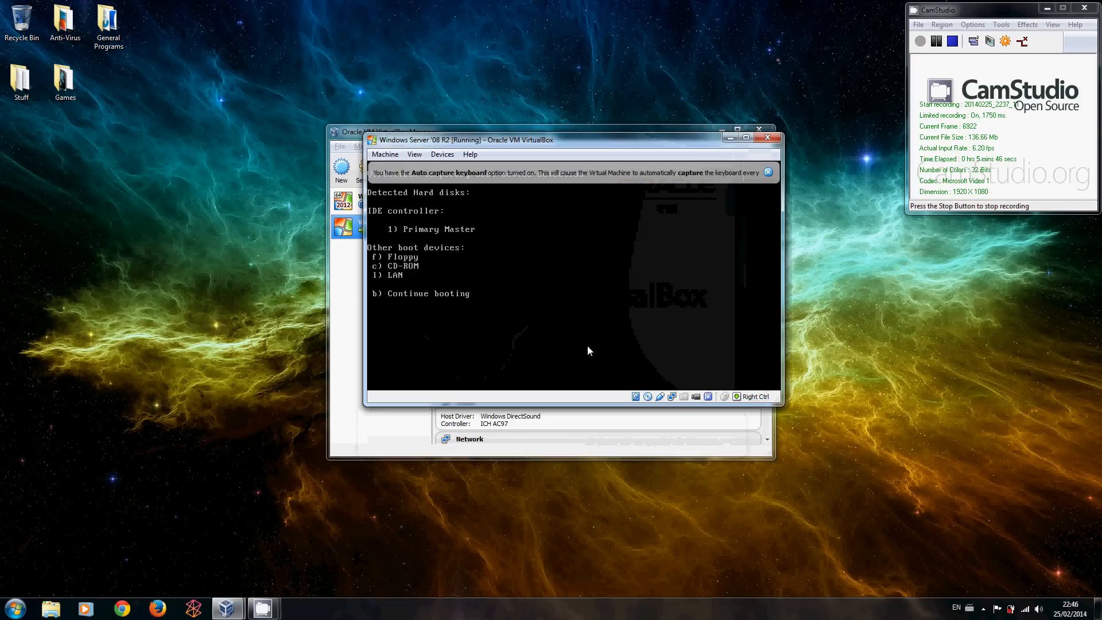
key("c")
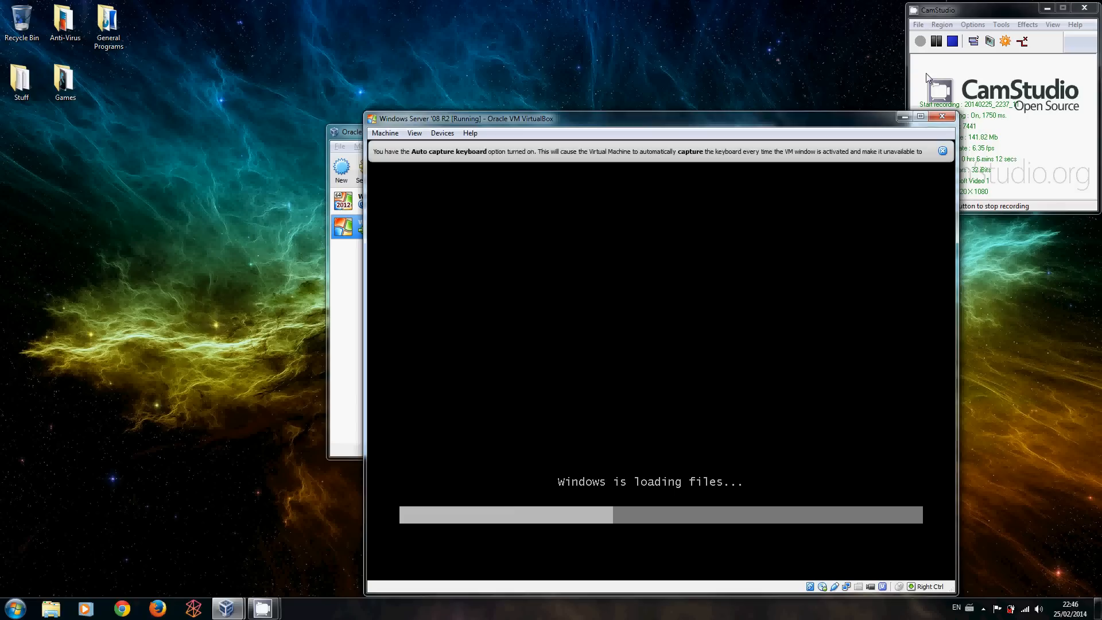
left_click(922, 43)
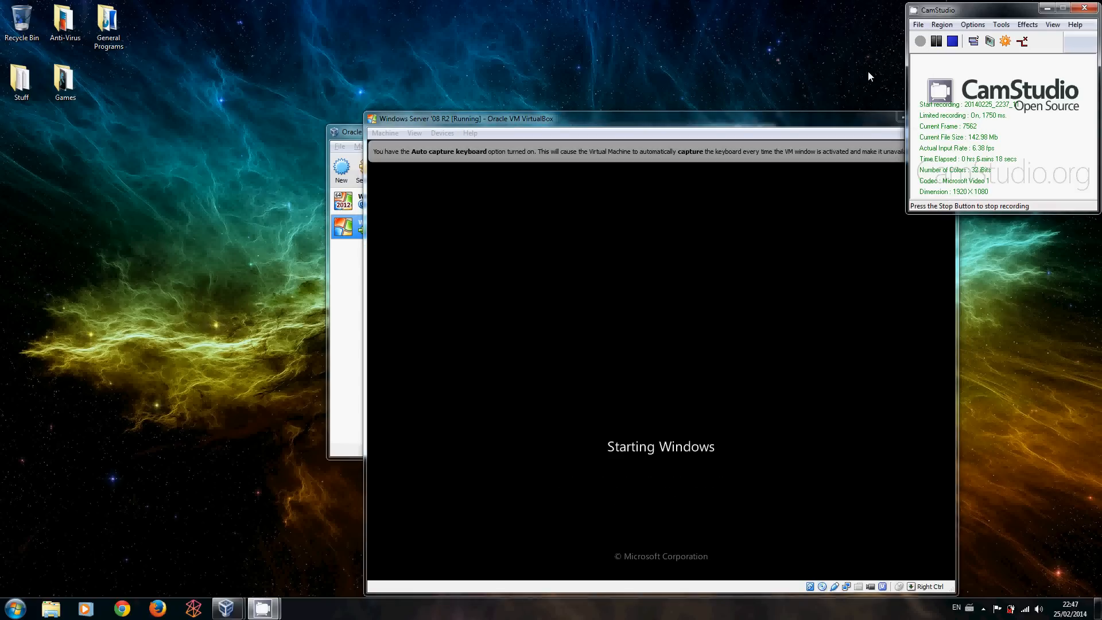
left_click(826, 116)
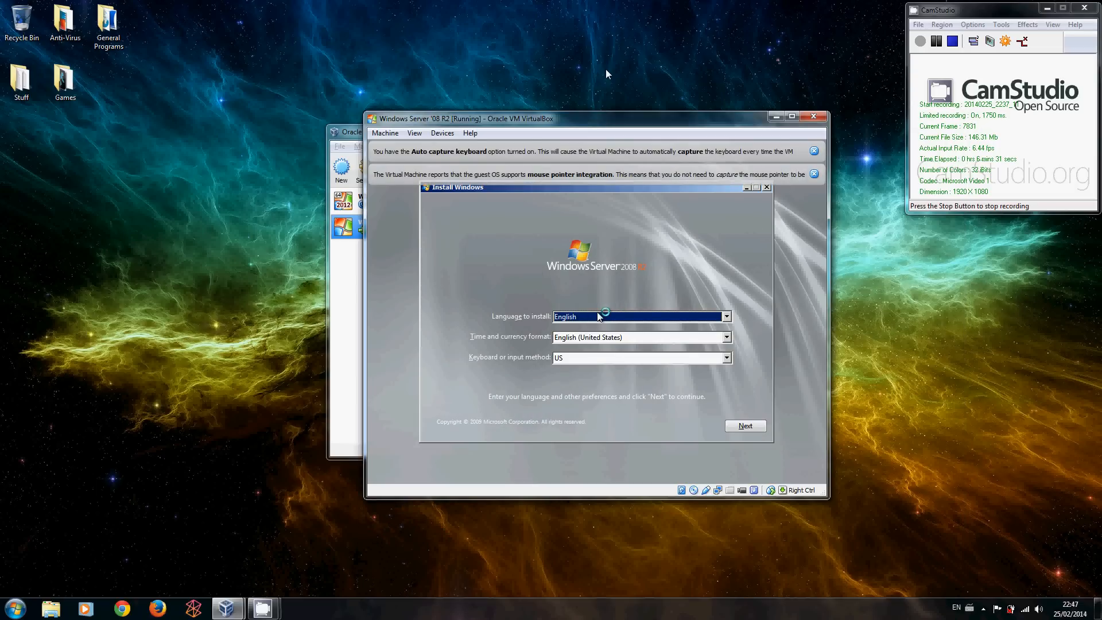
Set the time and currency format to English (United Kingdom) and the keyboard to Irish, and proceed with the setup.
left_click(727, 337)
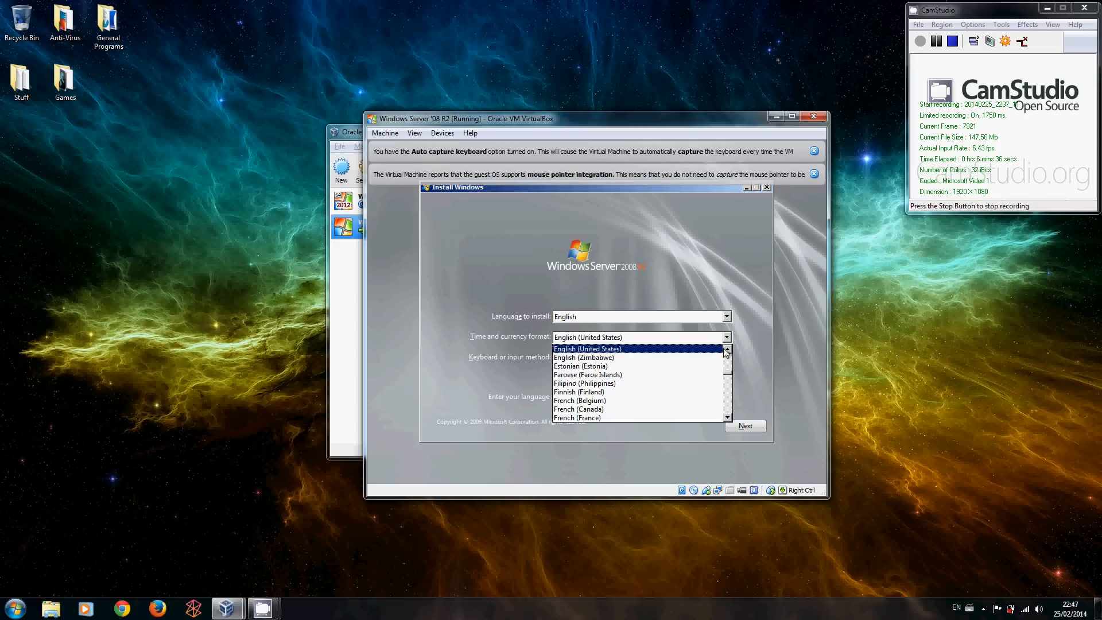
left_click(727, 351)
left_click(714, 352)
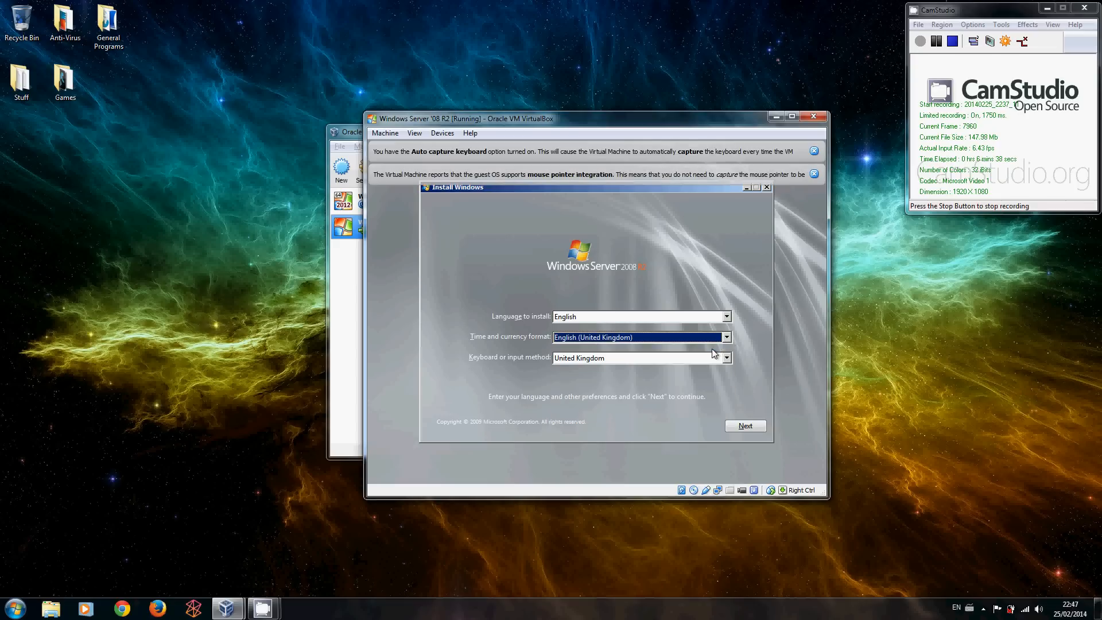
left_click(727, 358)
key("i")
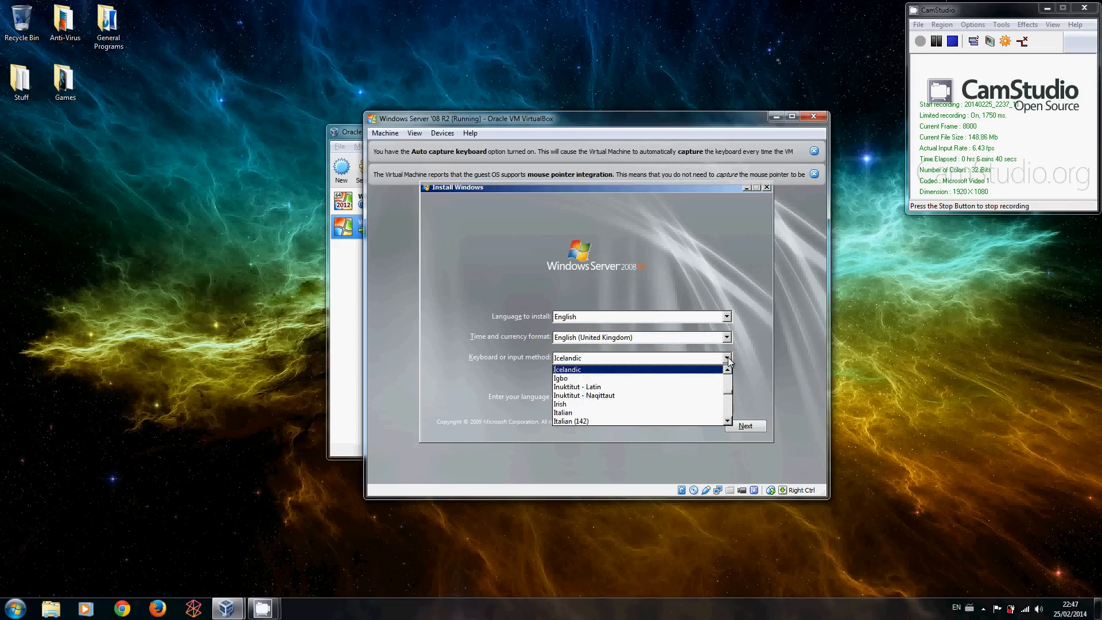
left_click(638, 405)
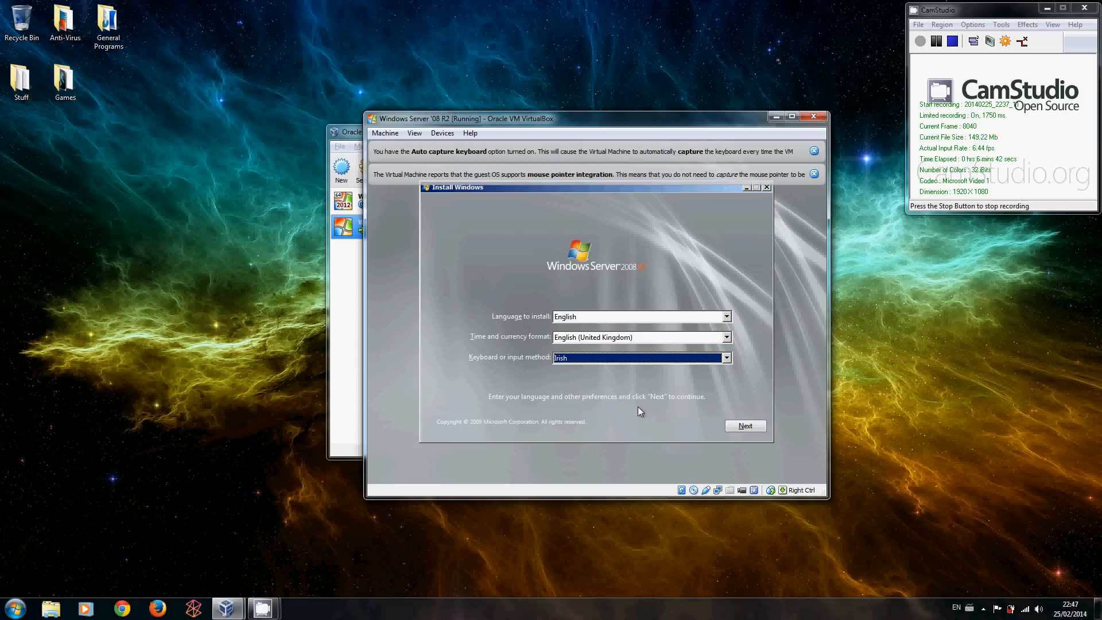
left_click(734, 427)
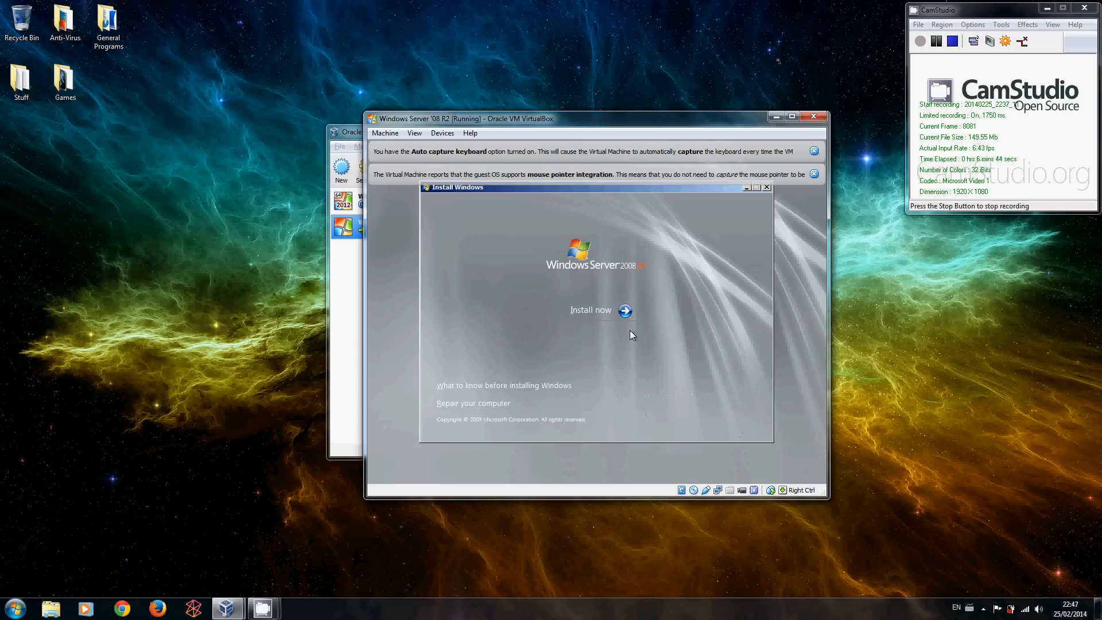
Start the installation and choose Windows Server 2008 R2 Enterprise (Full Installation) as the operating system.
left_click(624, 311)
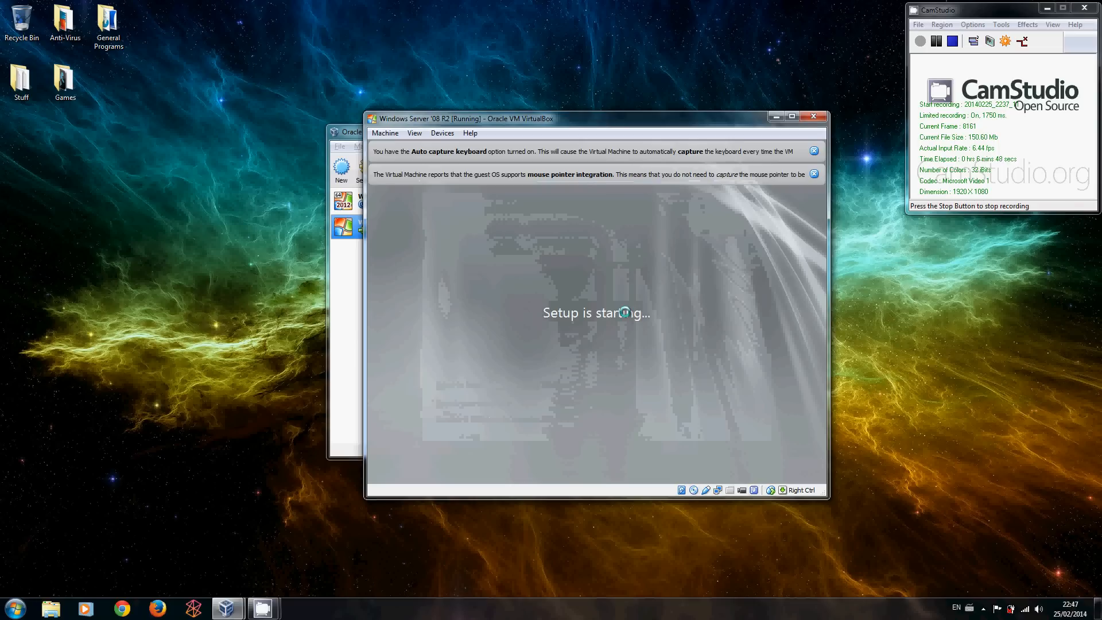
left_click(815, 152)
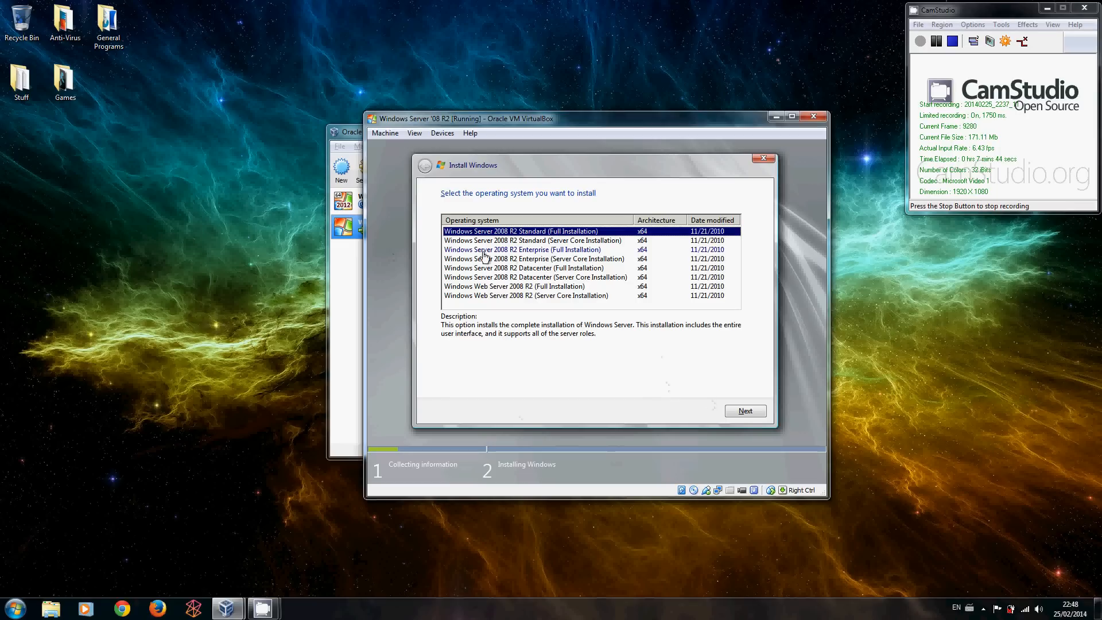
left_click(507, 251)
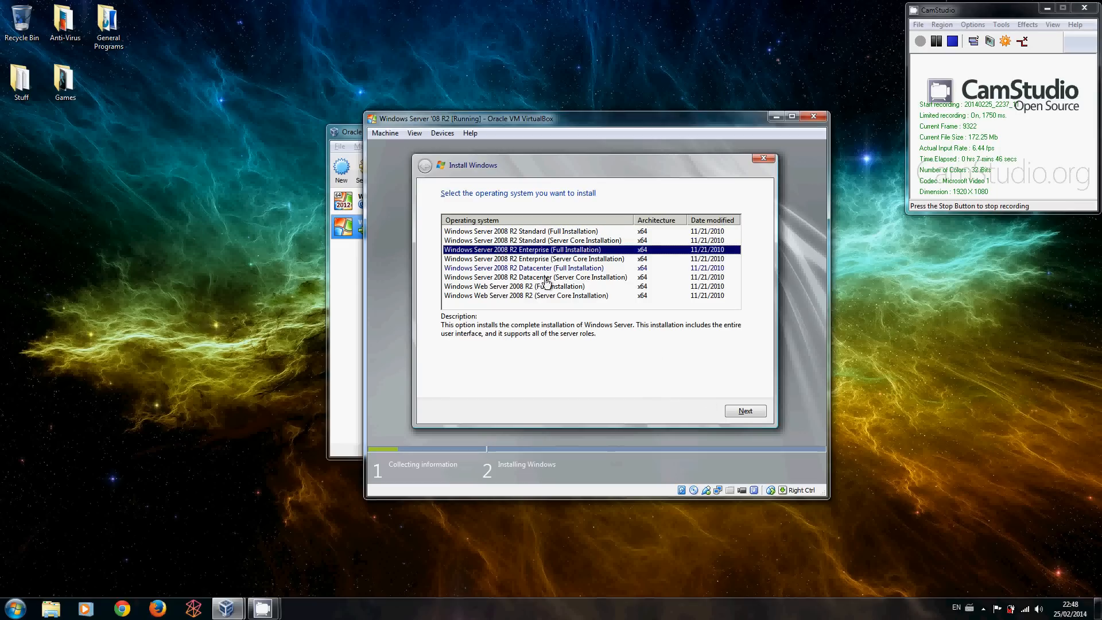
left_click(749, 413)
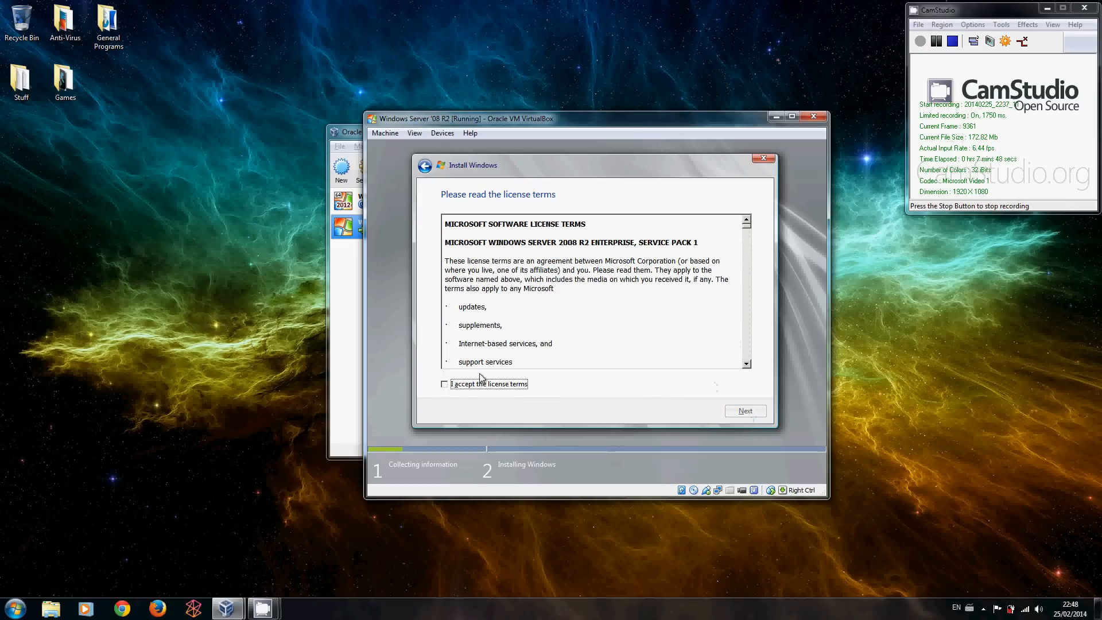
Accept the license terms and start a Custom (advanced) installation on Disk 0 Unallocated Space.
left_click(448, 387)
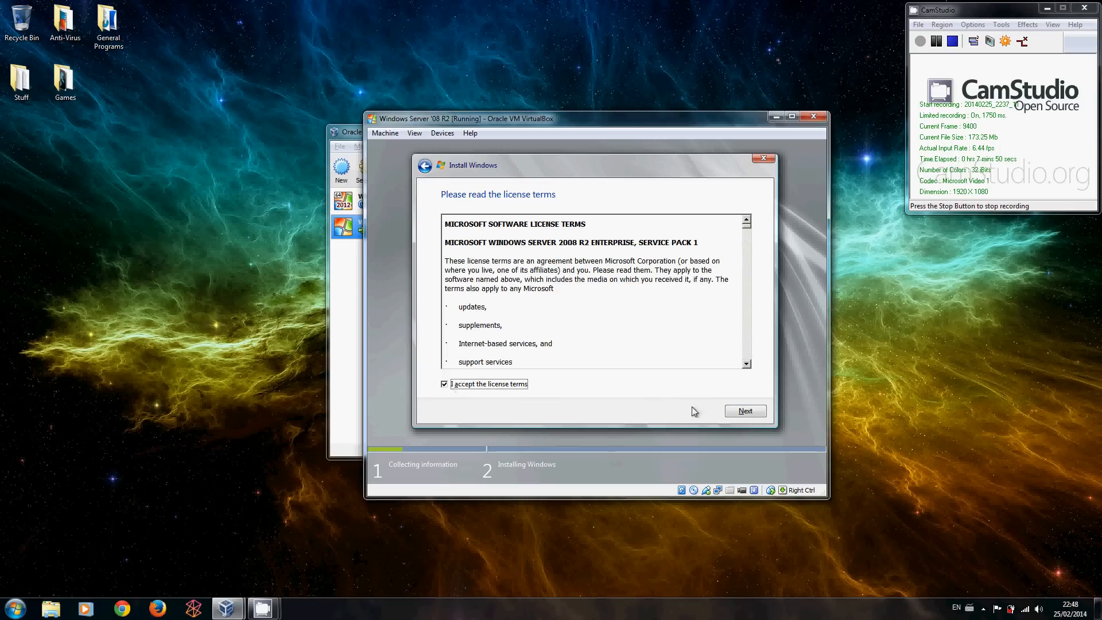
left_click(738, 412)
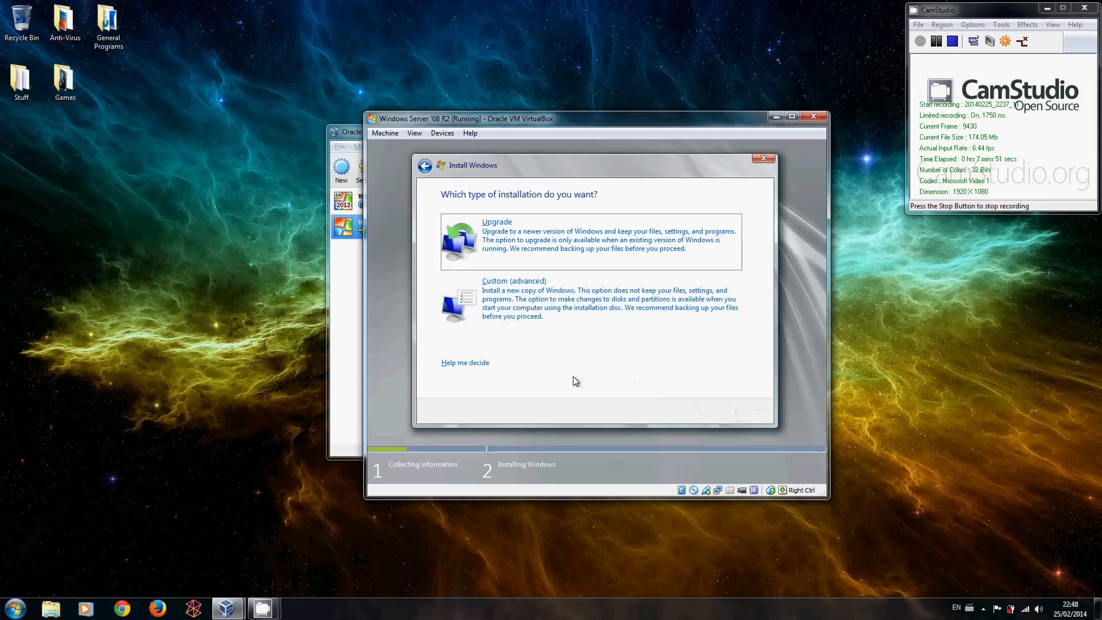
left_click(515, 304)
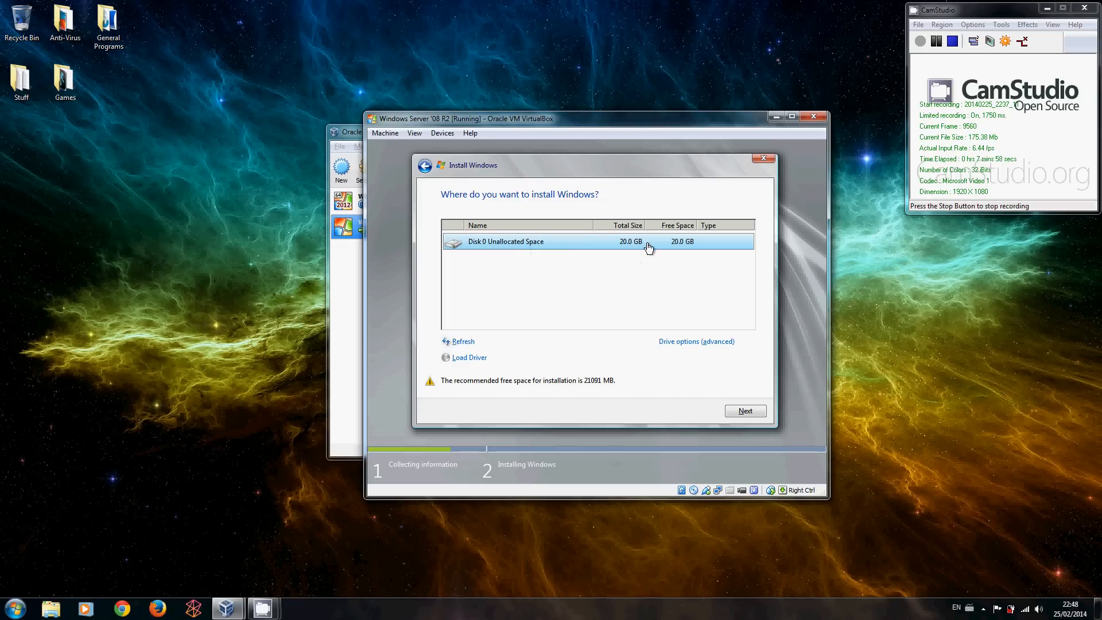
left_click(743, 411)
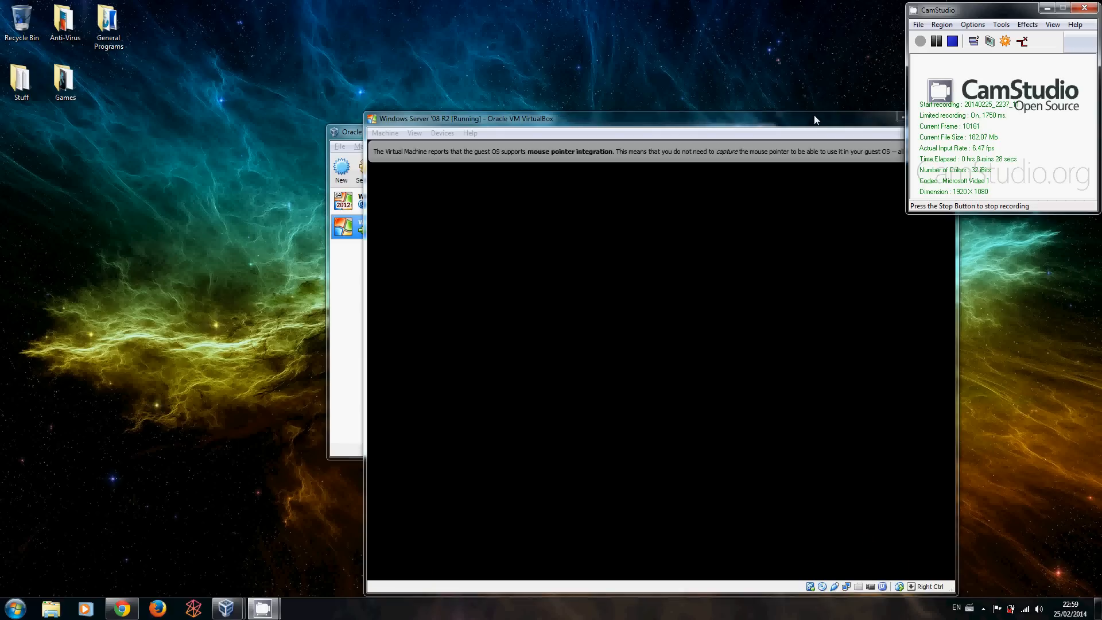
Move the virtual machine window clear of the recorder window and dismiss the mouse pointer integration notice.
left_click_drag(811, 116, 691, 85)
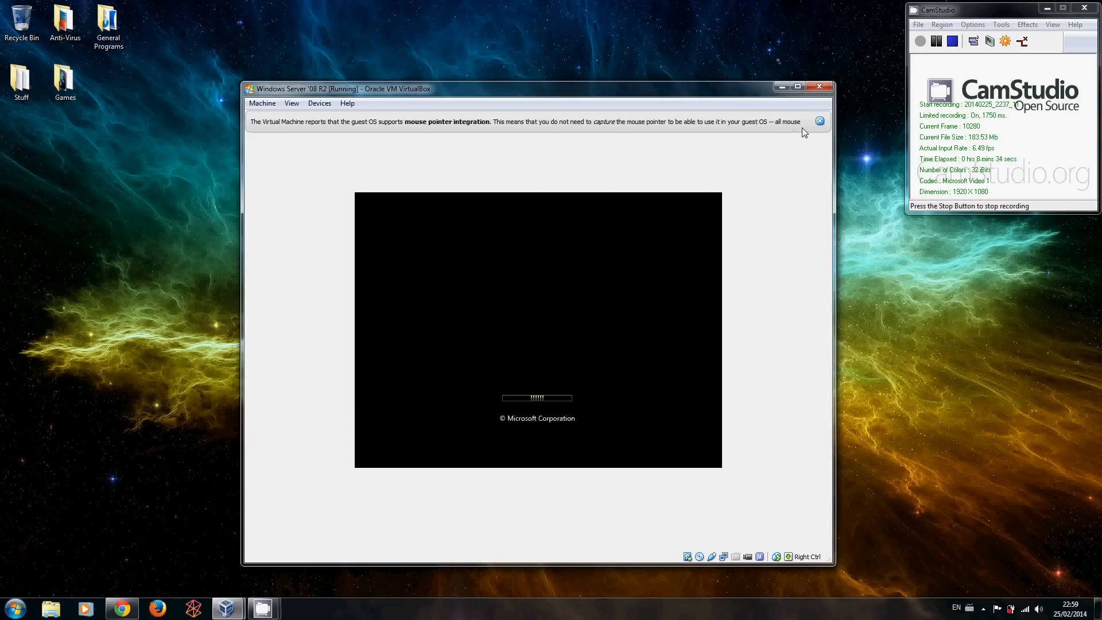
left_click(820, 121)
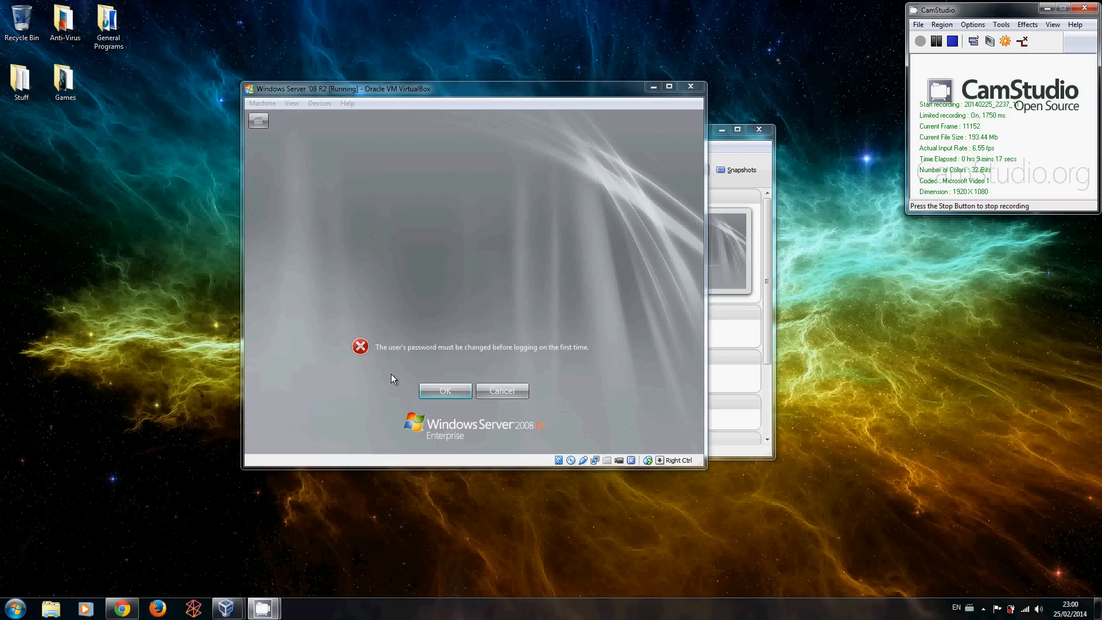
Enter and confirm a new Administrator password for the first logon, and continue to the desktop.
left_click(444, 394)
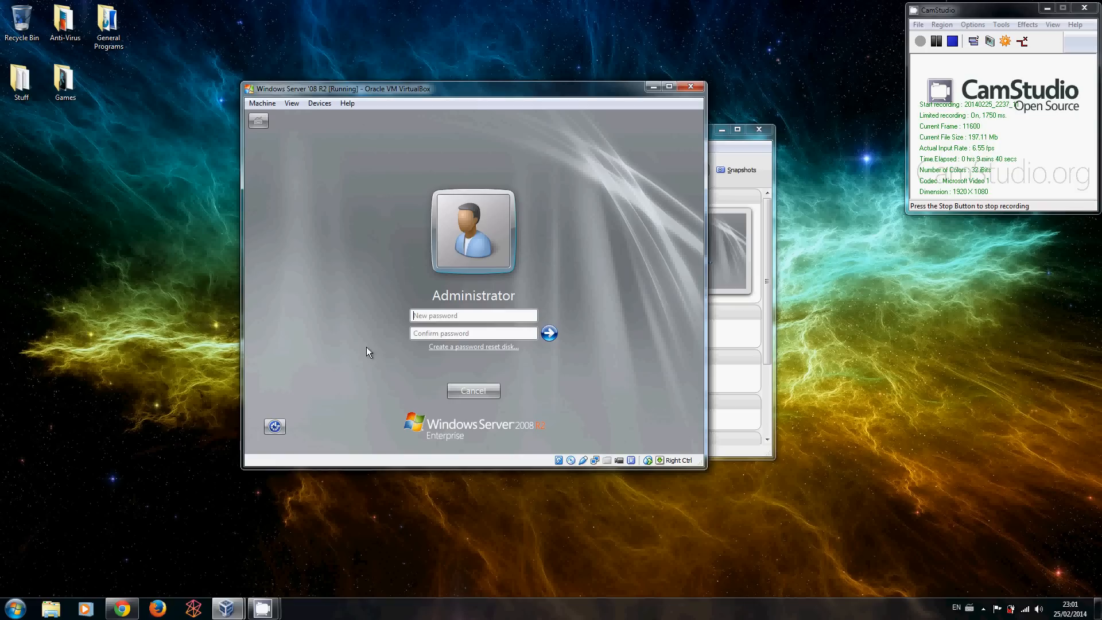
type("******************")
key("Return")
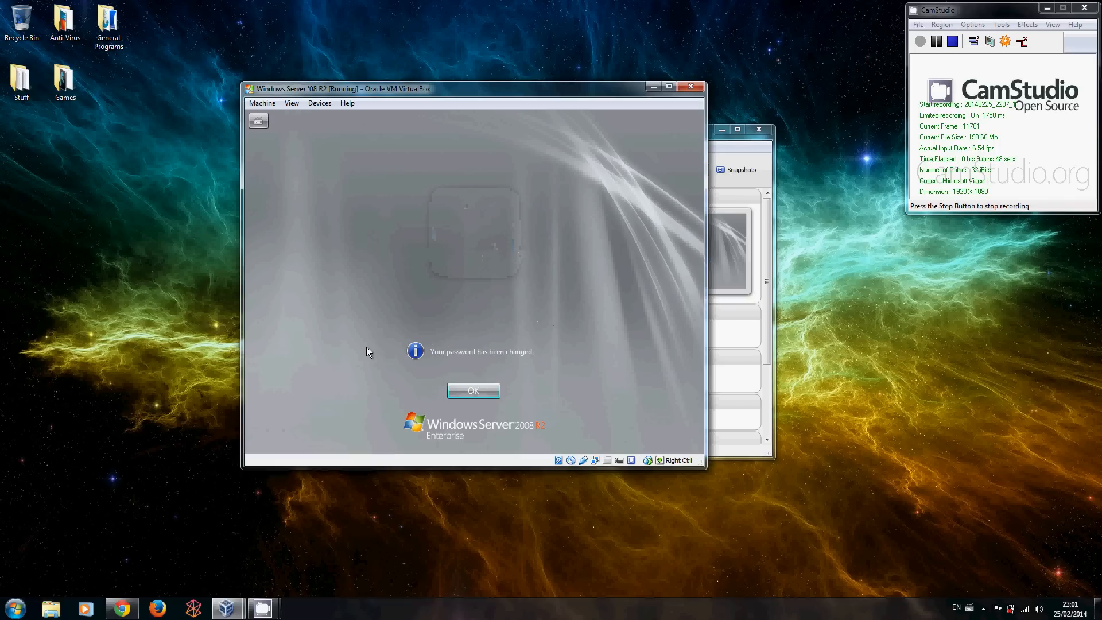
key("Return")
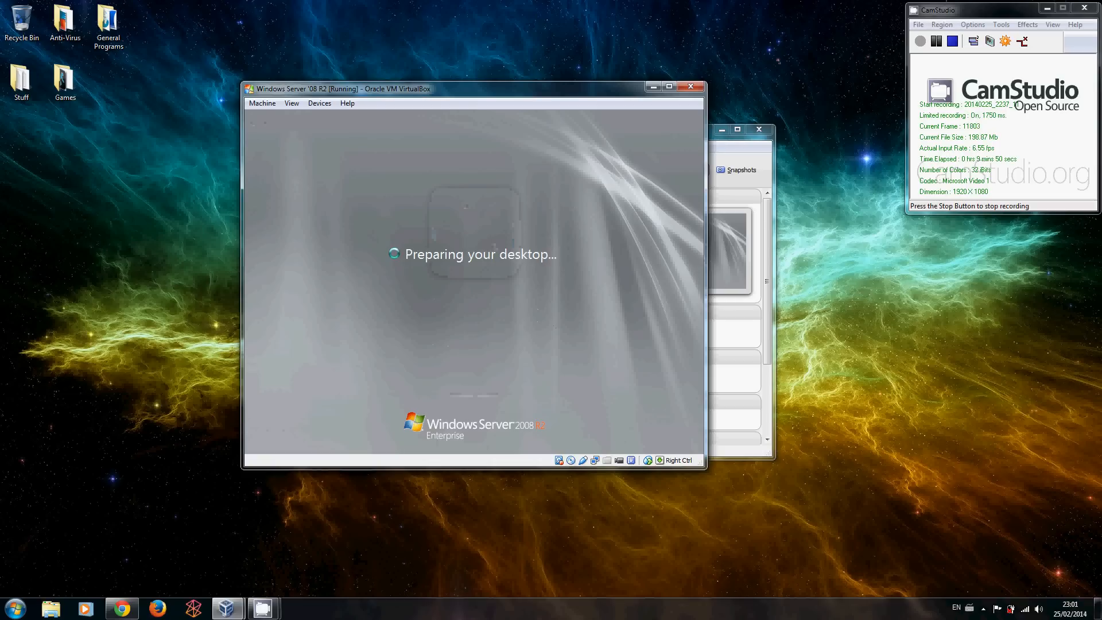